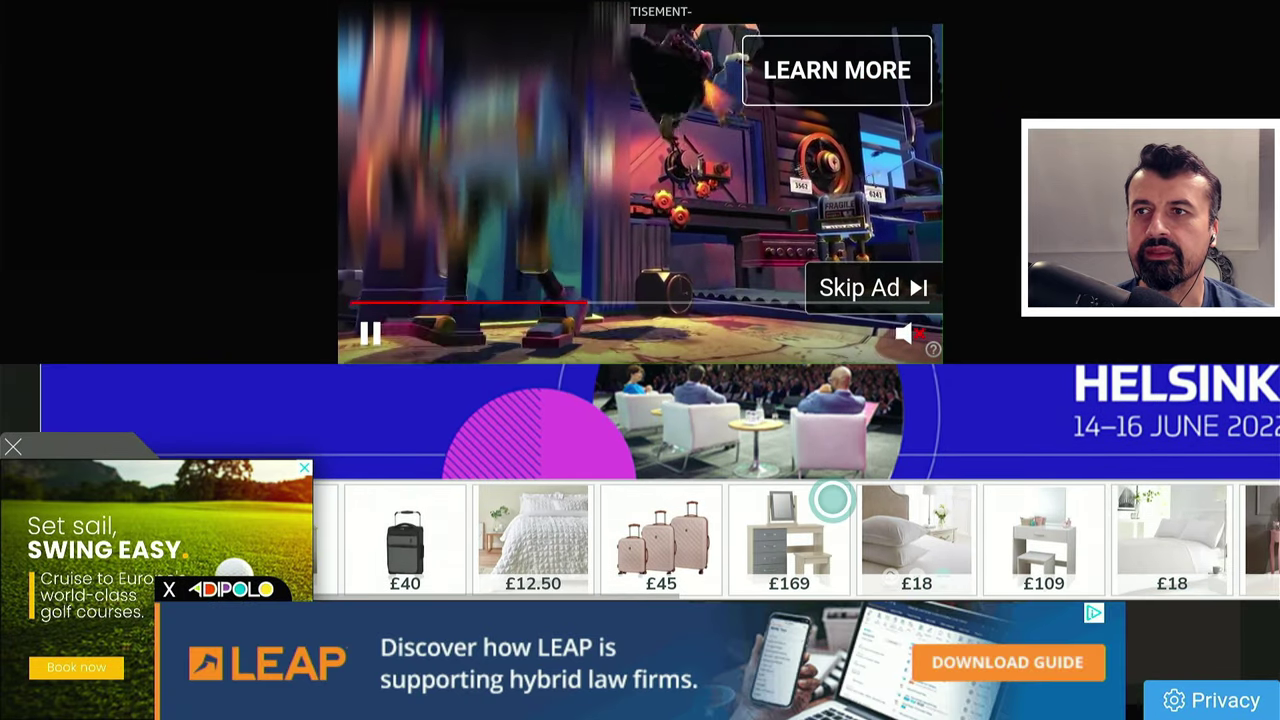
# Look through the streaming web page to examine its video, banner and pop-up advertisements
pyautogui.scroll(-5, 833, 499)
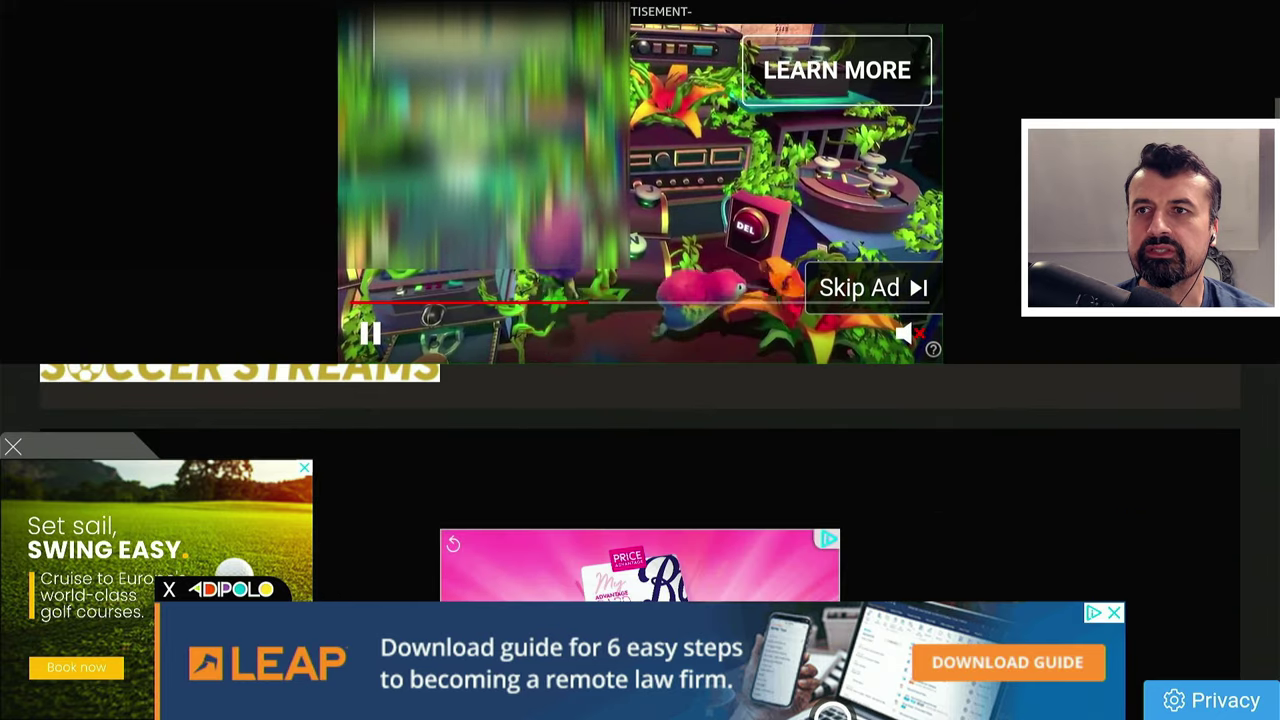
pyautogui.scroll(-5, 640, 480)
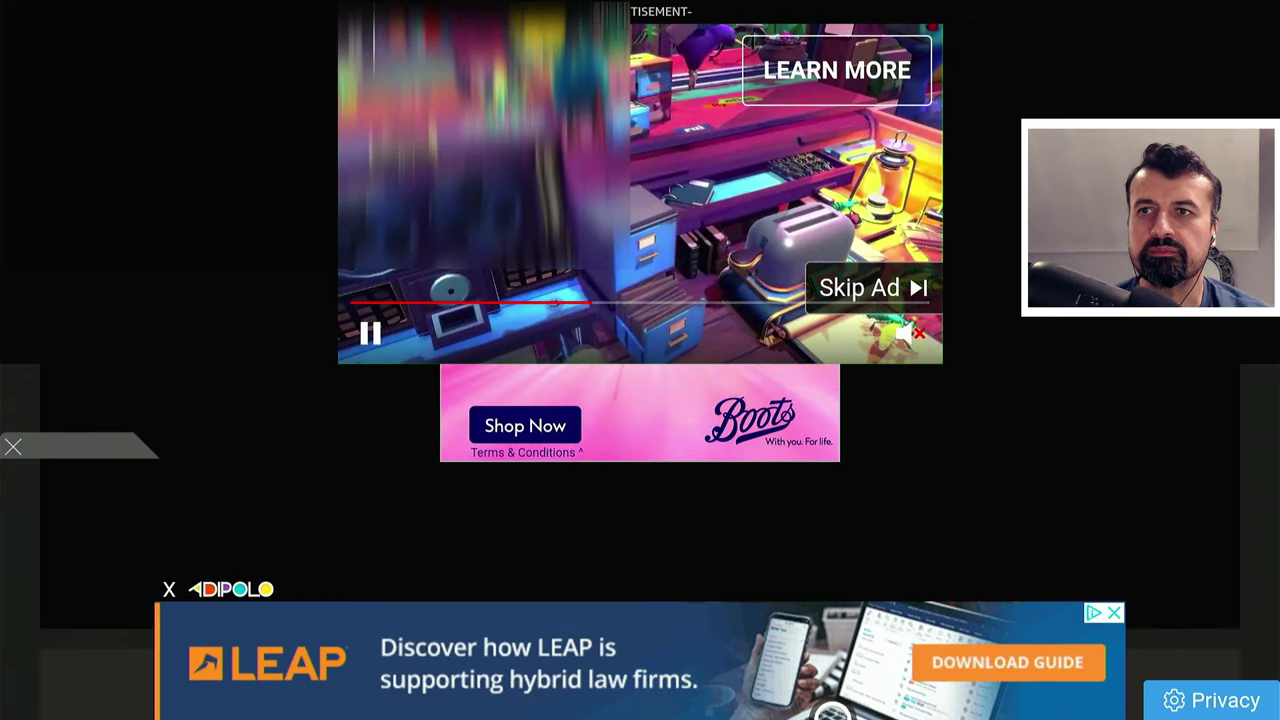
pyautogui.scroll(6, 833, 712)
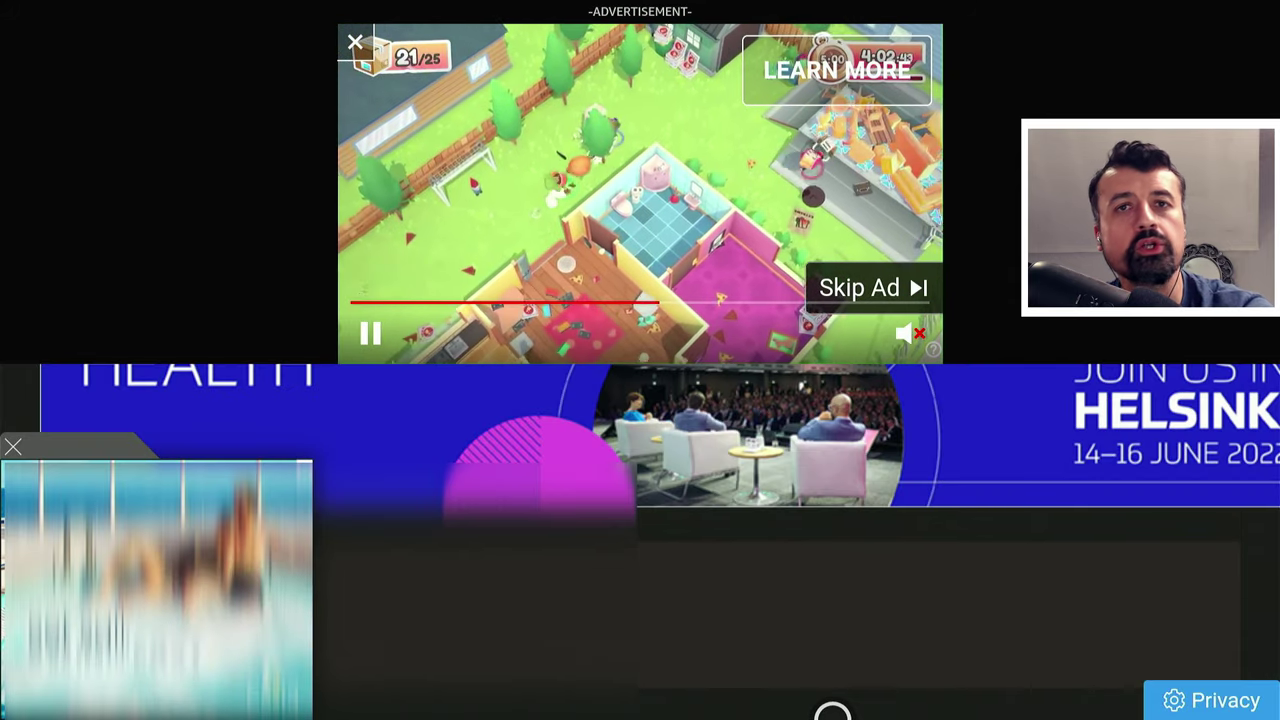
pyautogui.scroll(2, 576, 497)
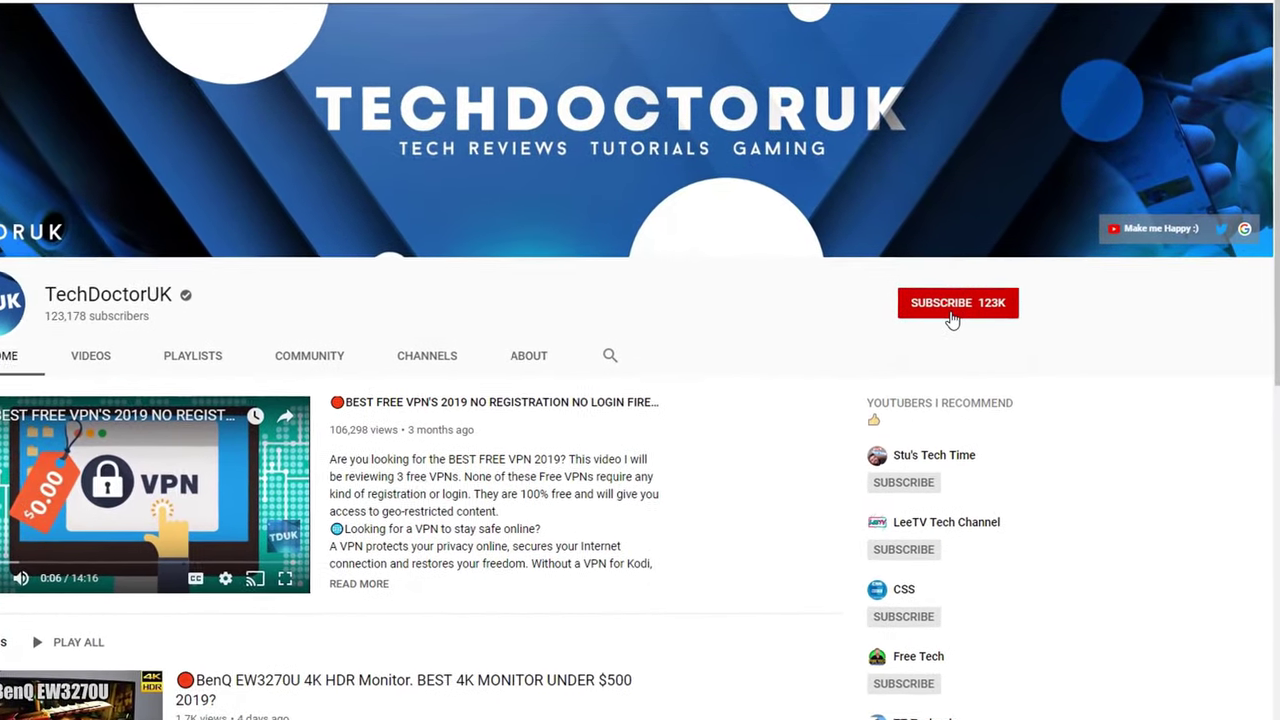
pyautogui.click(952, 310)
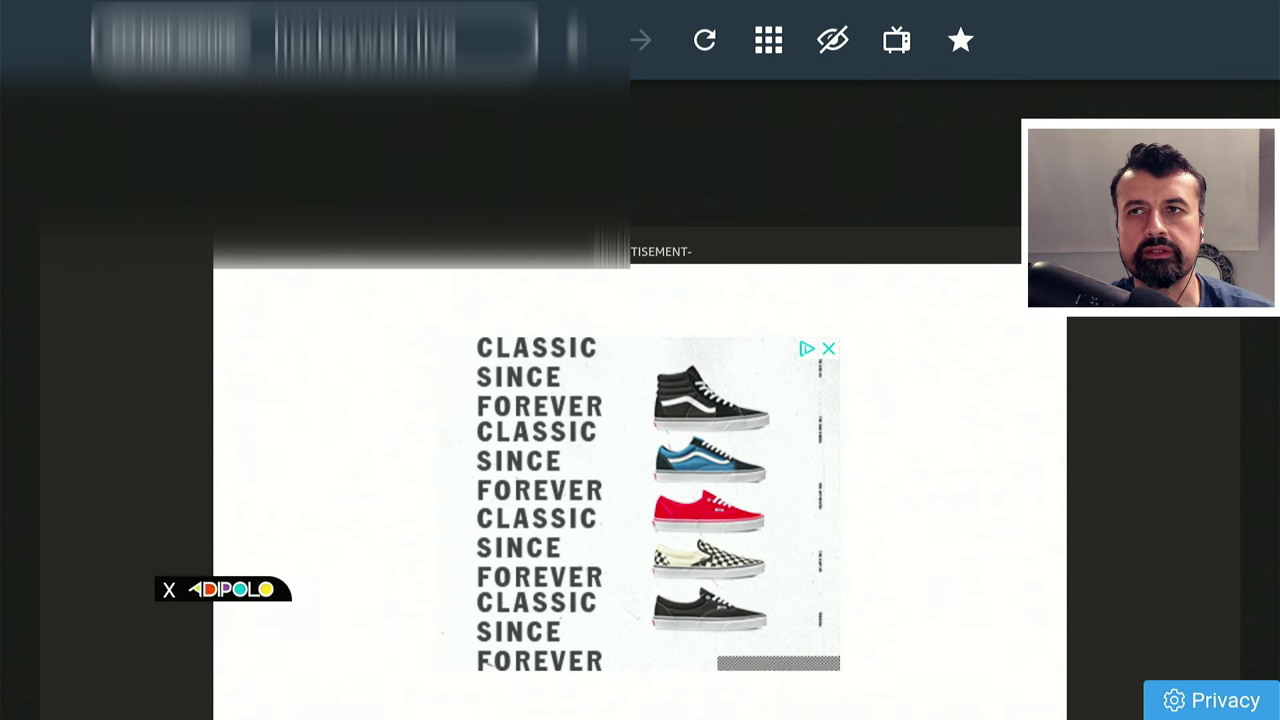
# Go back from the ad-filled page to Bing and bring up the browser's main menu page
pyautogui.hotkey('alt', 'Left')
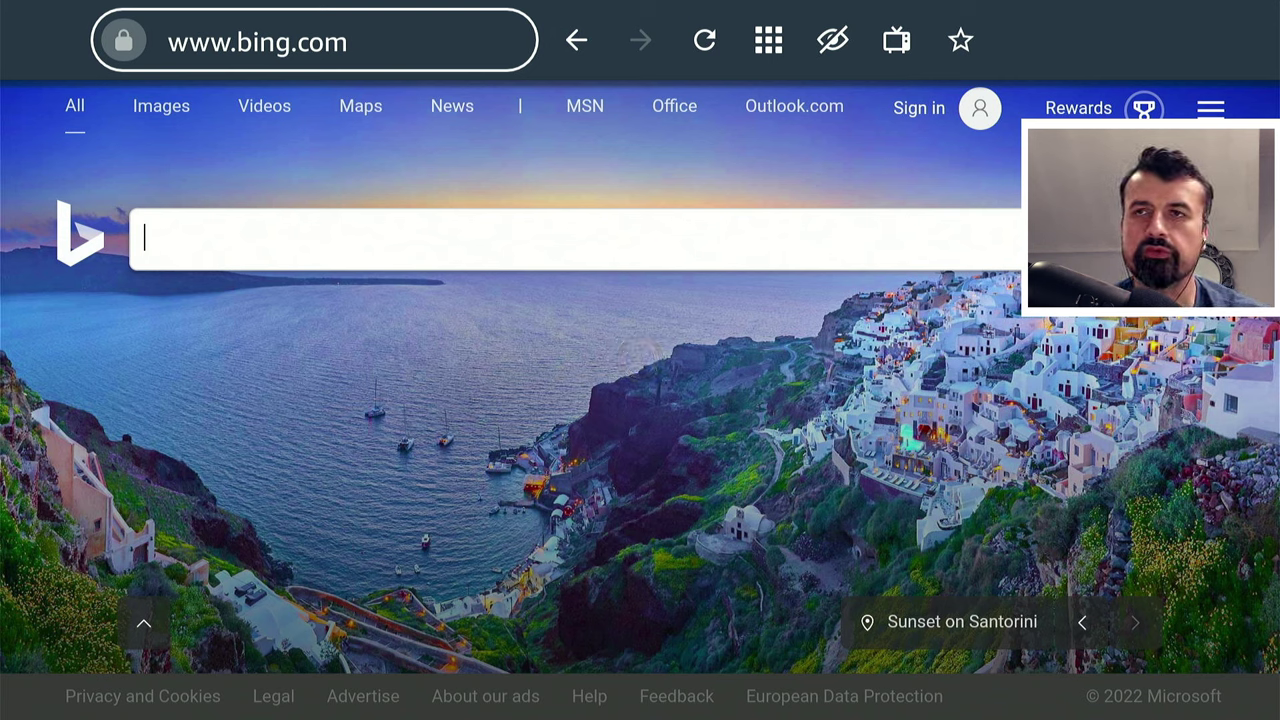
pyautogui.press('Up')
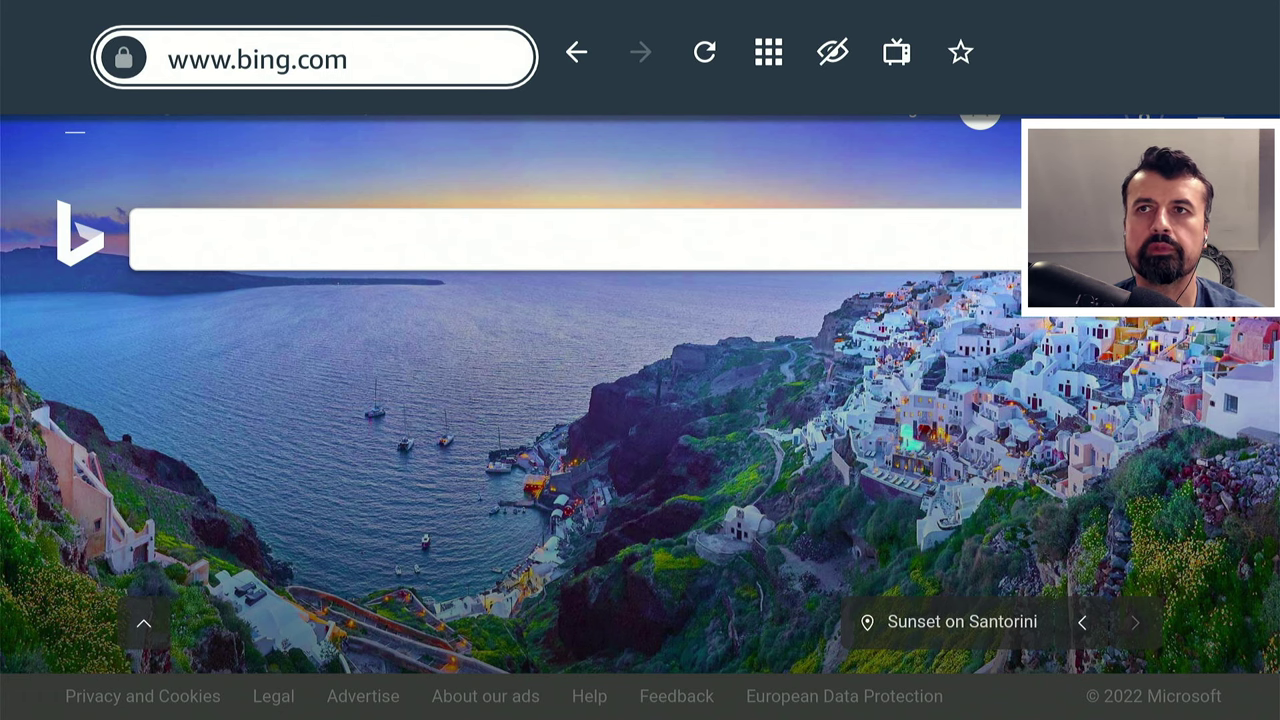
pyautogui.press('Right')
pyautogui.press('Right')
pyautogui.press('Right')
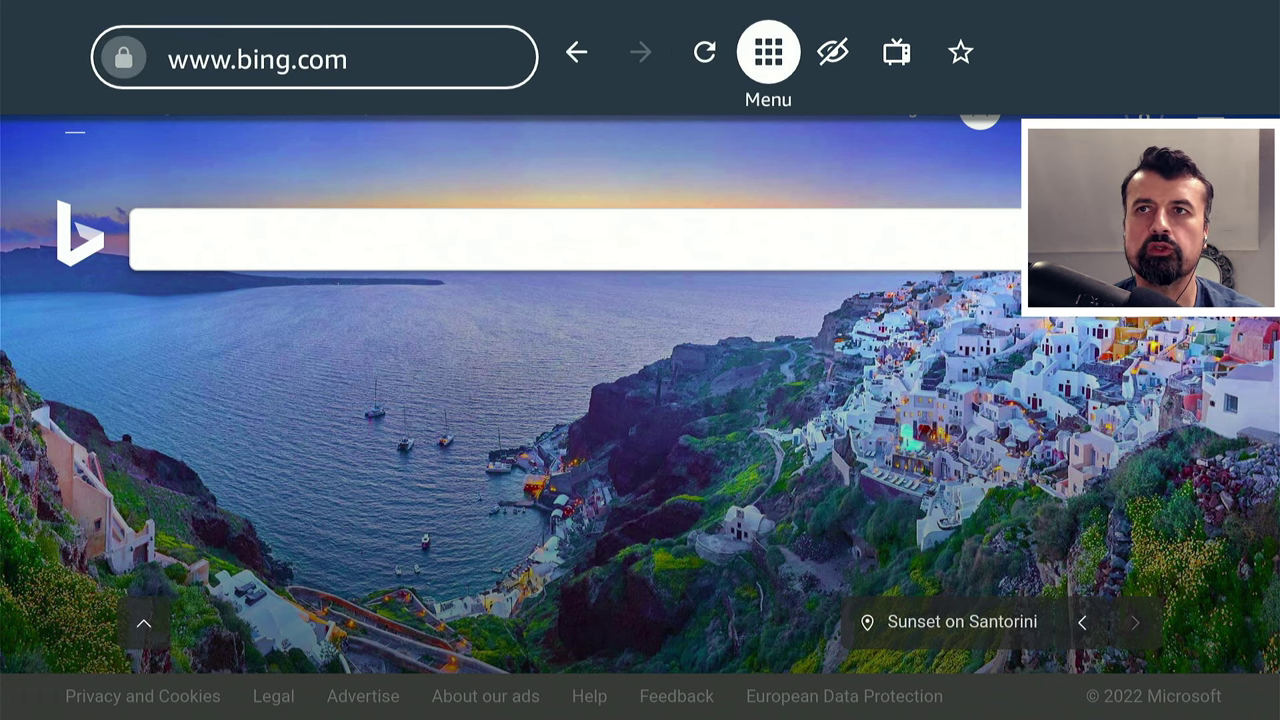
pyautogui.press('Return')
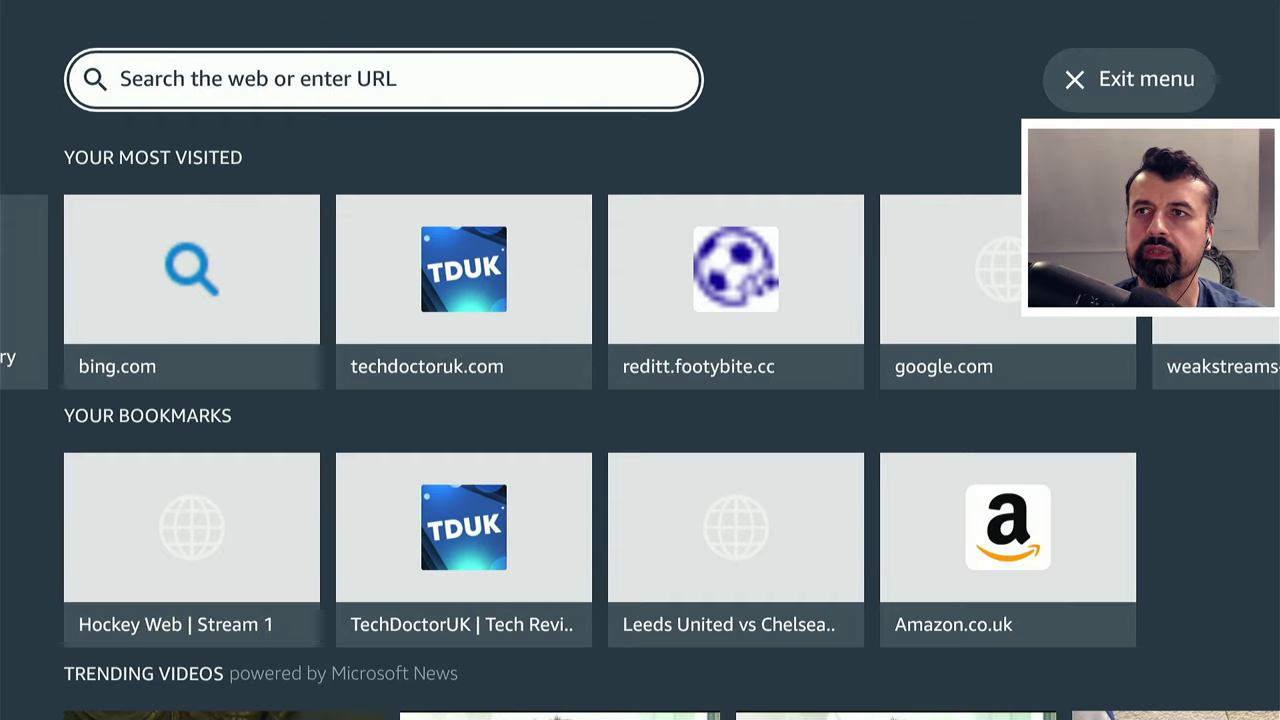
# Open the browser's Settings from the Manage section
pyautogui.press('Down')
pyautogui.press('Down')
pyautogui.press('Down')
pyautogui.press('Down')
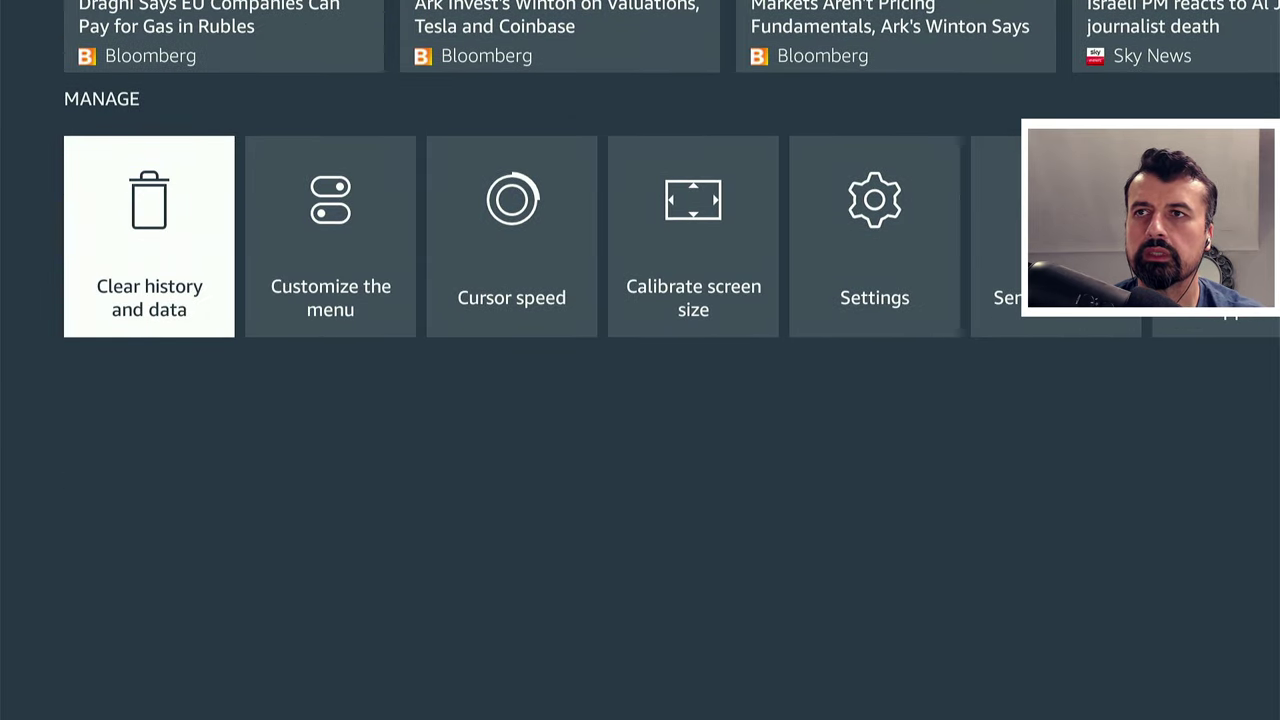
pyautogui.press('Right')
pyautogui.press('Right')
pyautogui.press('Right')
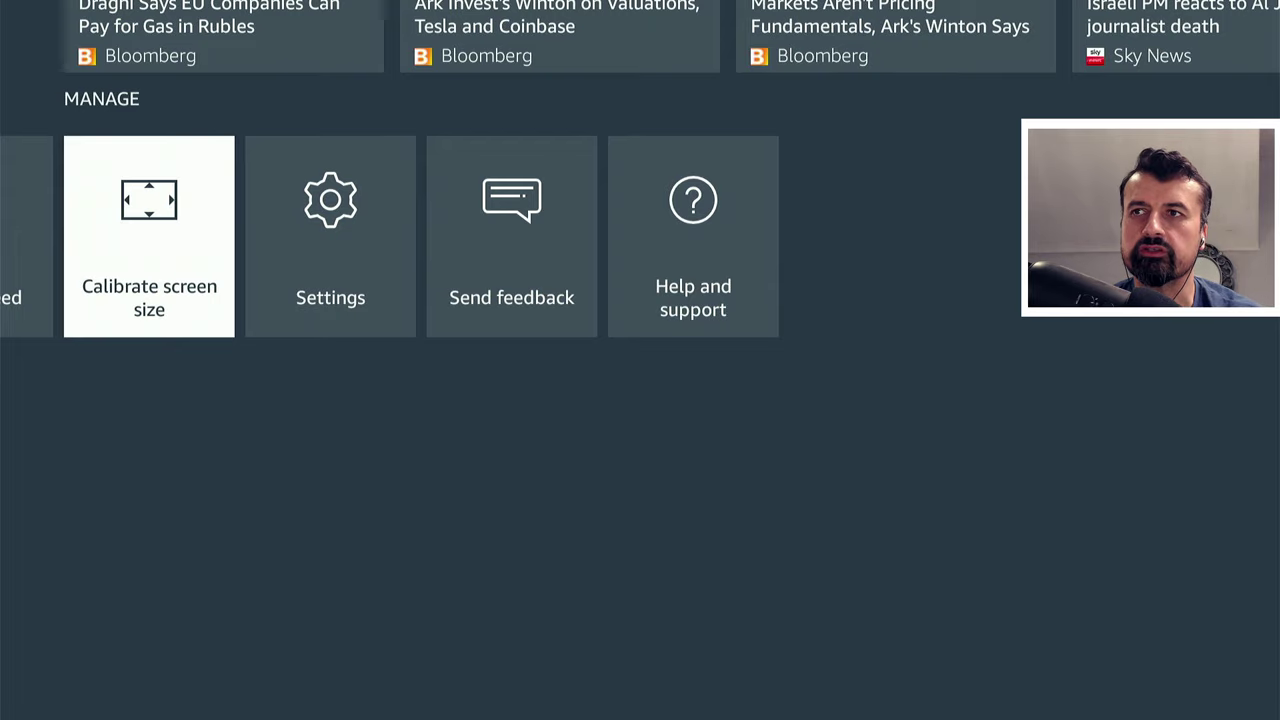
pyautogui.press('Right')
pyautogui.press('Return')
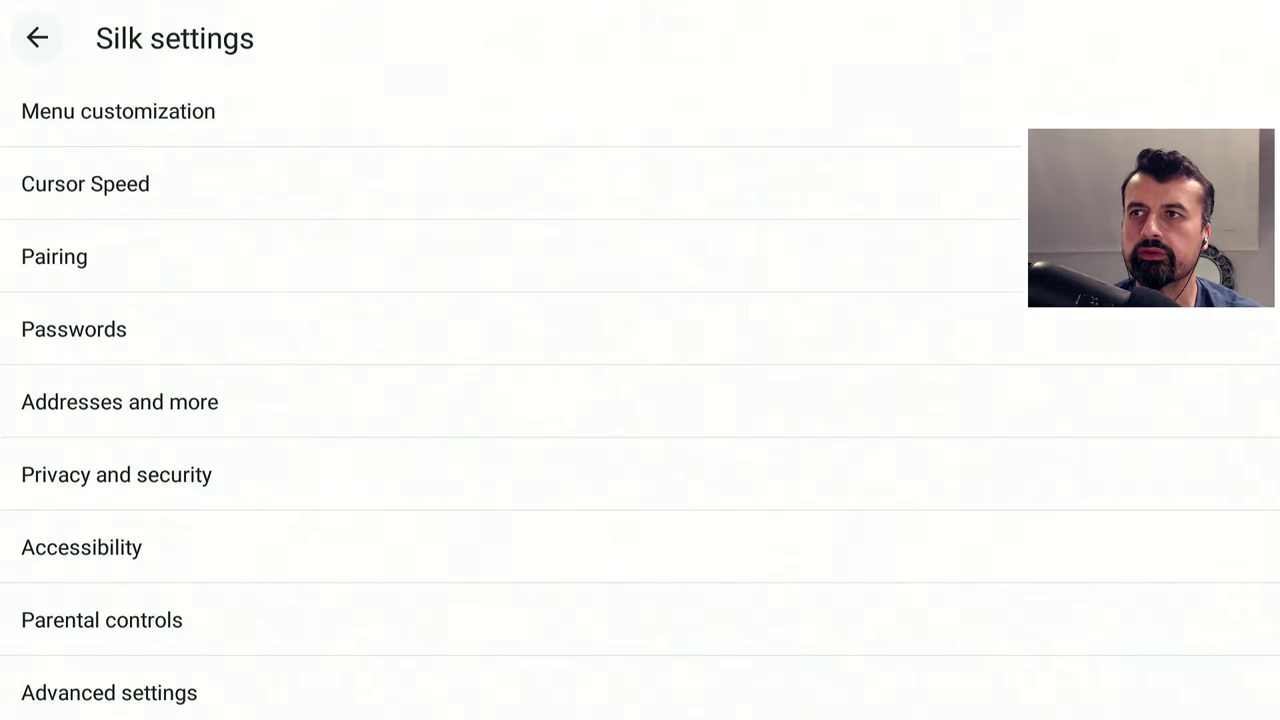
# Open the Privacy and security options in the Silk settings
pyautogui.press('Down')
pyautogui.press('Down')
pyautogui.press('Down')
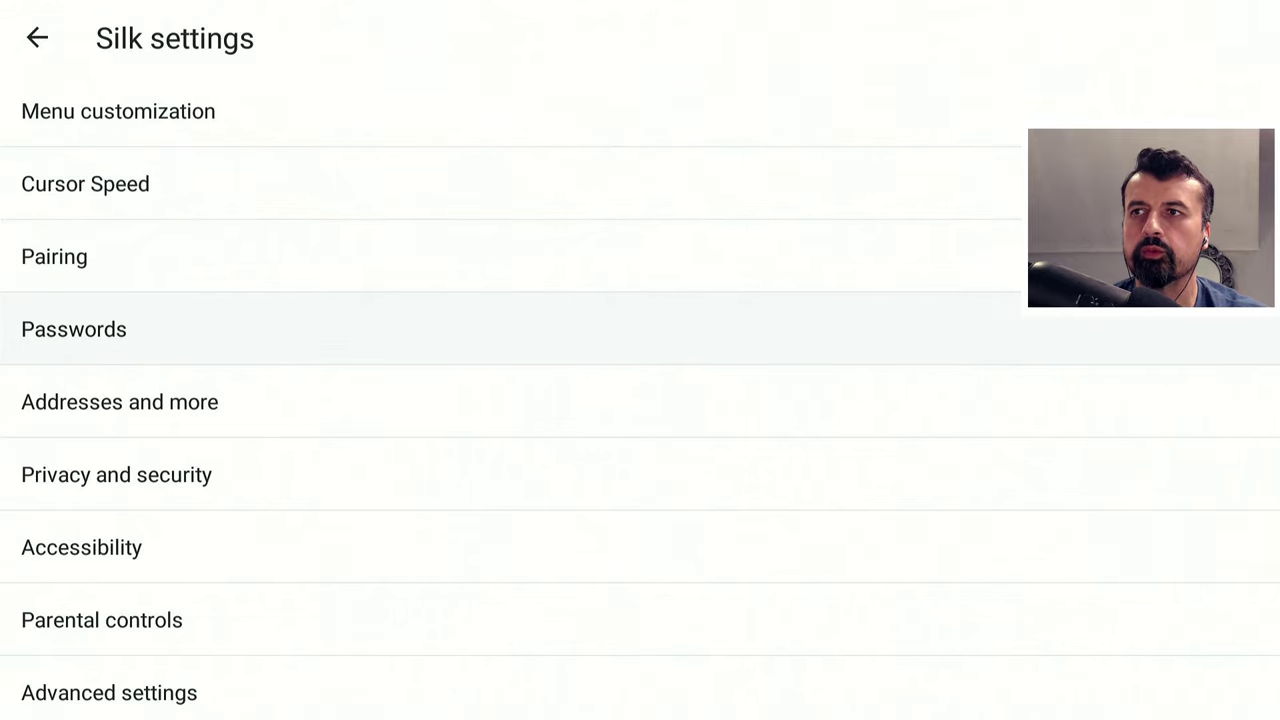
pyautogui.press('Down')
pyautogui.press('Down')
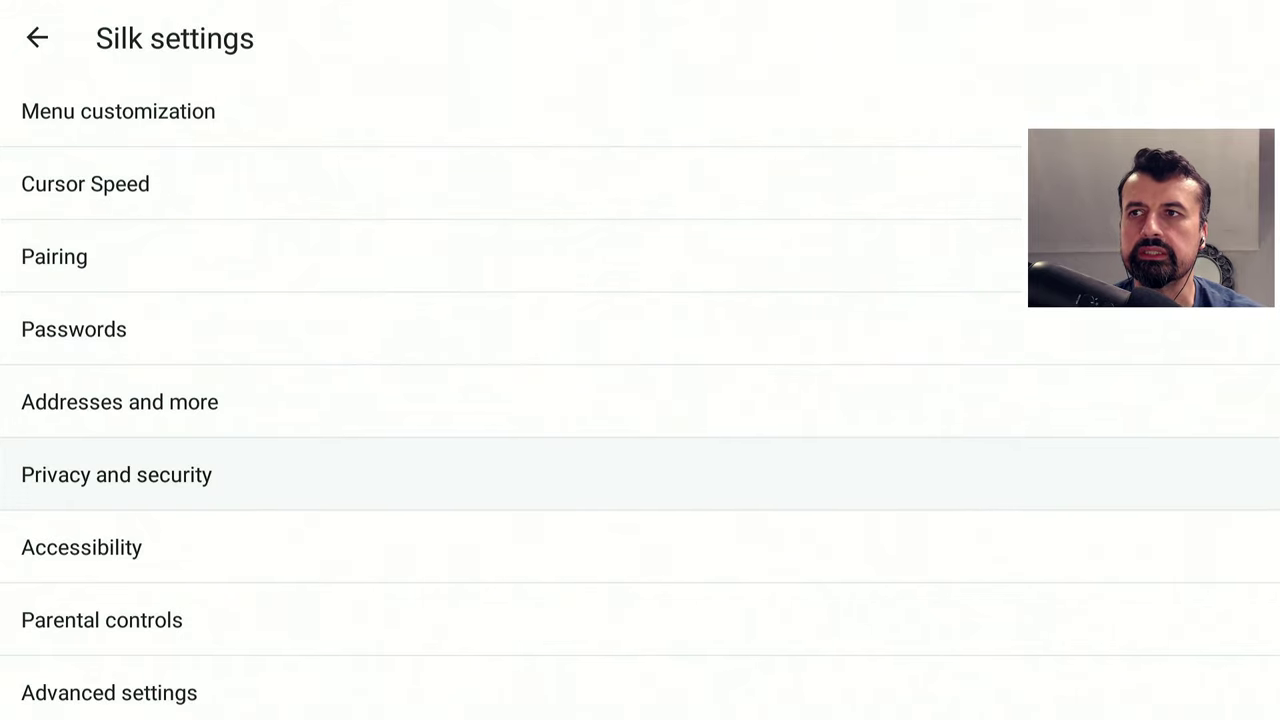
pyautogui.press('Return')
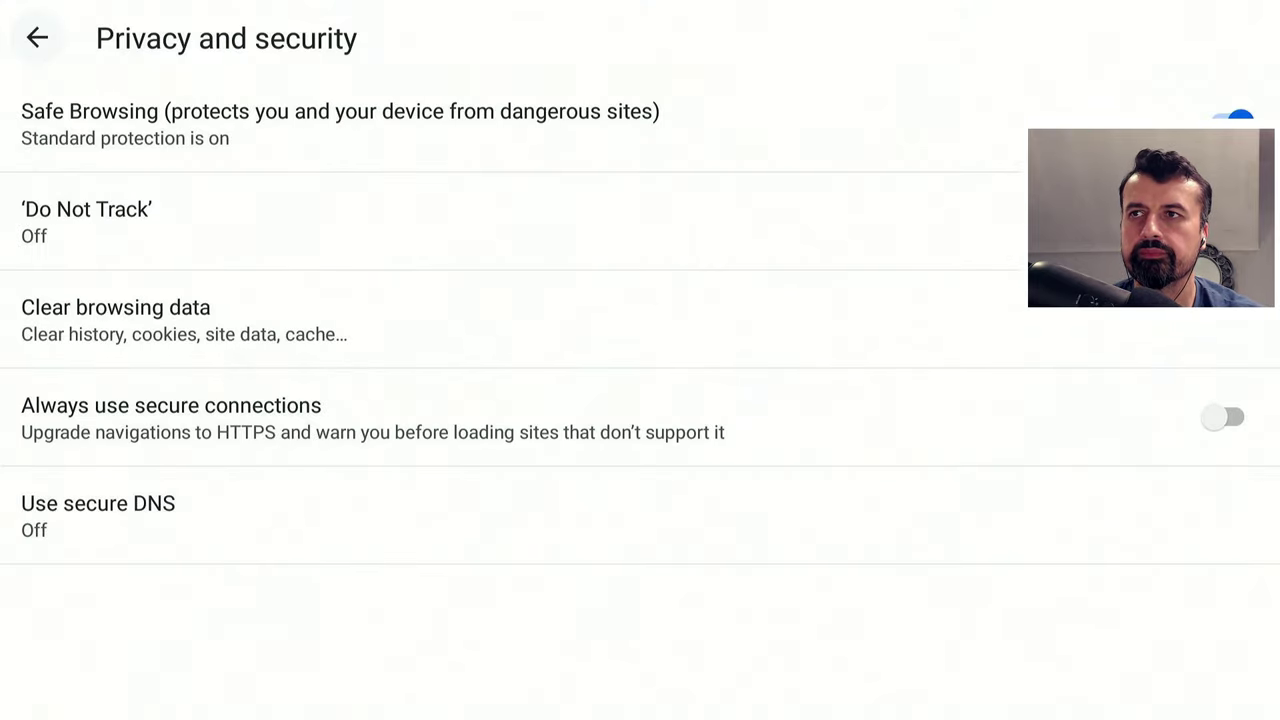
# Open the Use secure DNS options and turn secure DNS on
pyautogui.press('Down')
pyautogui.press('Down')
pyautogui.press('Down')
pyautogui.press('Down')
pyautogui.press('Down')
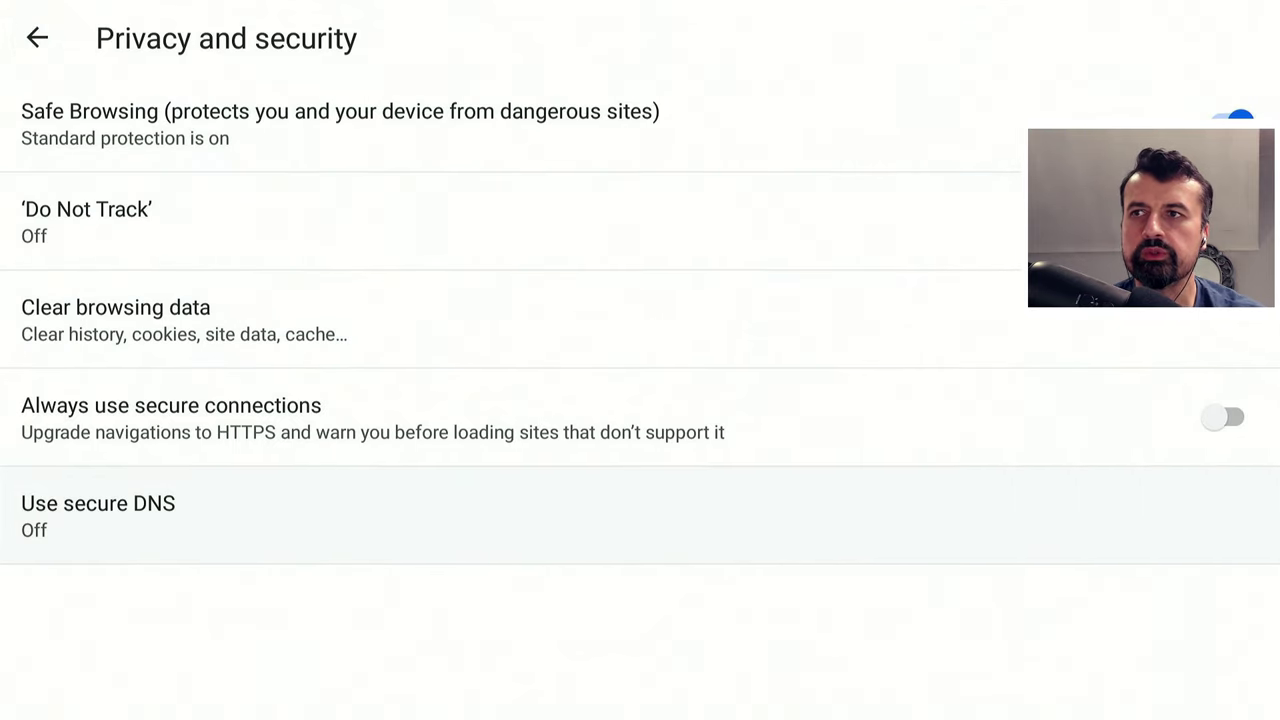
pyautogui.press('Return')
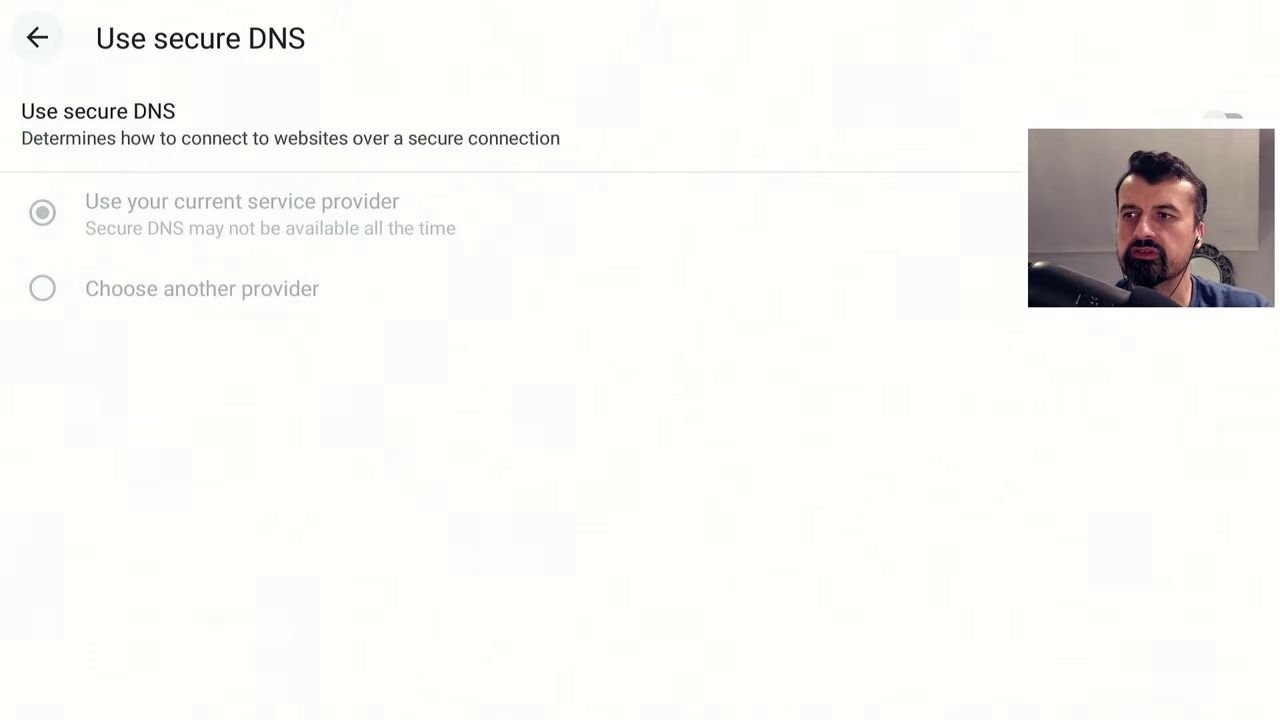
pyautogui.press('Down')
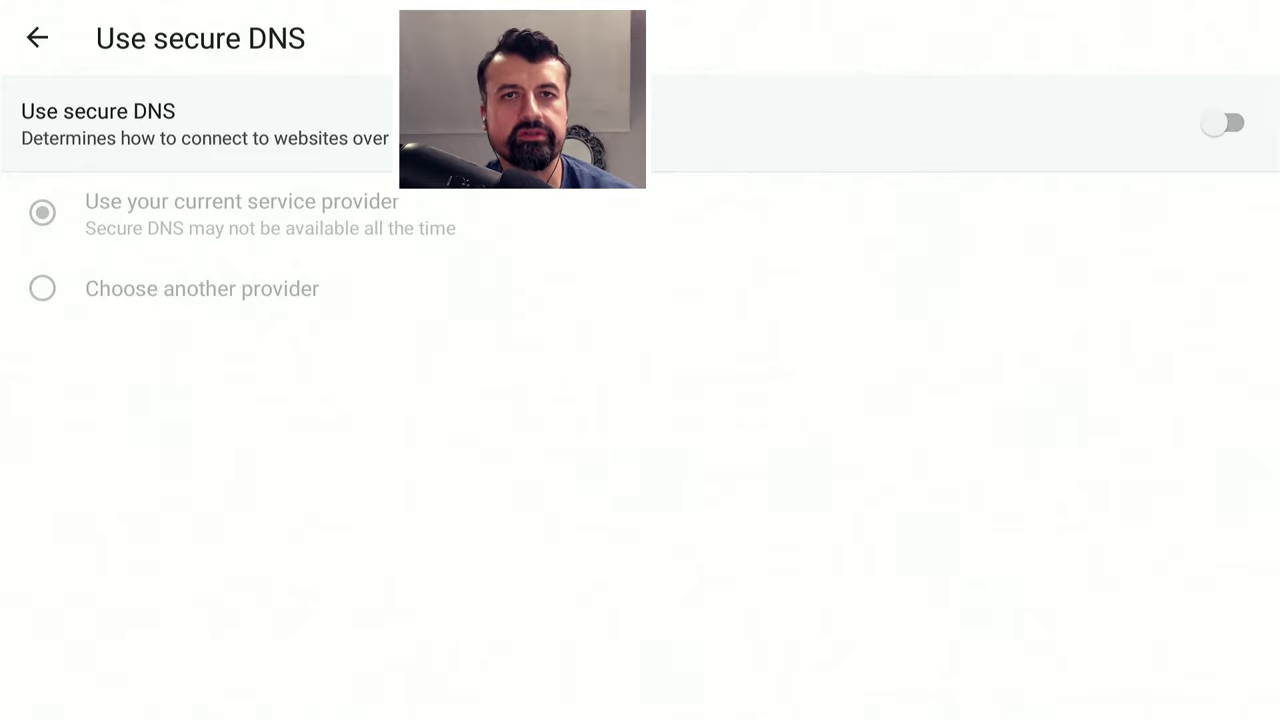
pyautogui.press('Return')
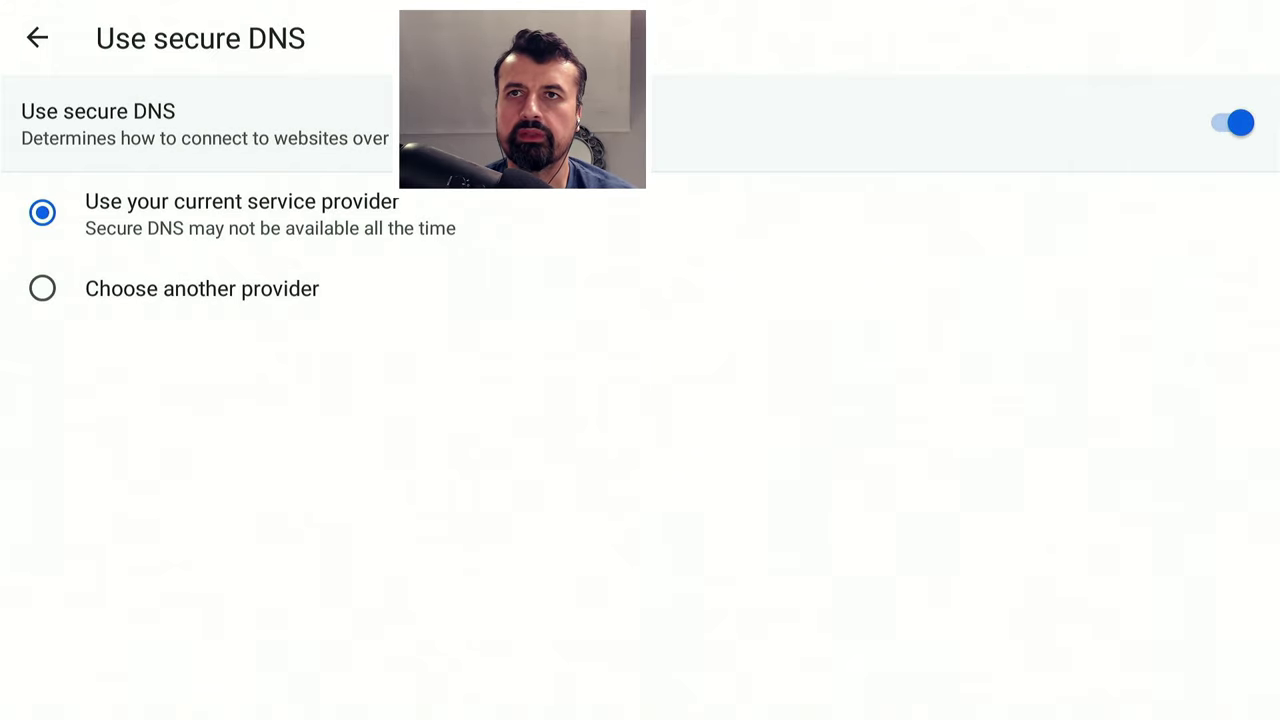
# Set secure DNS to use another provider and choose Customised as the provider
pyautogui.press('Down')
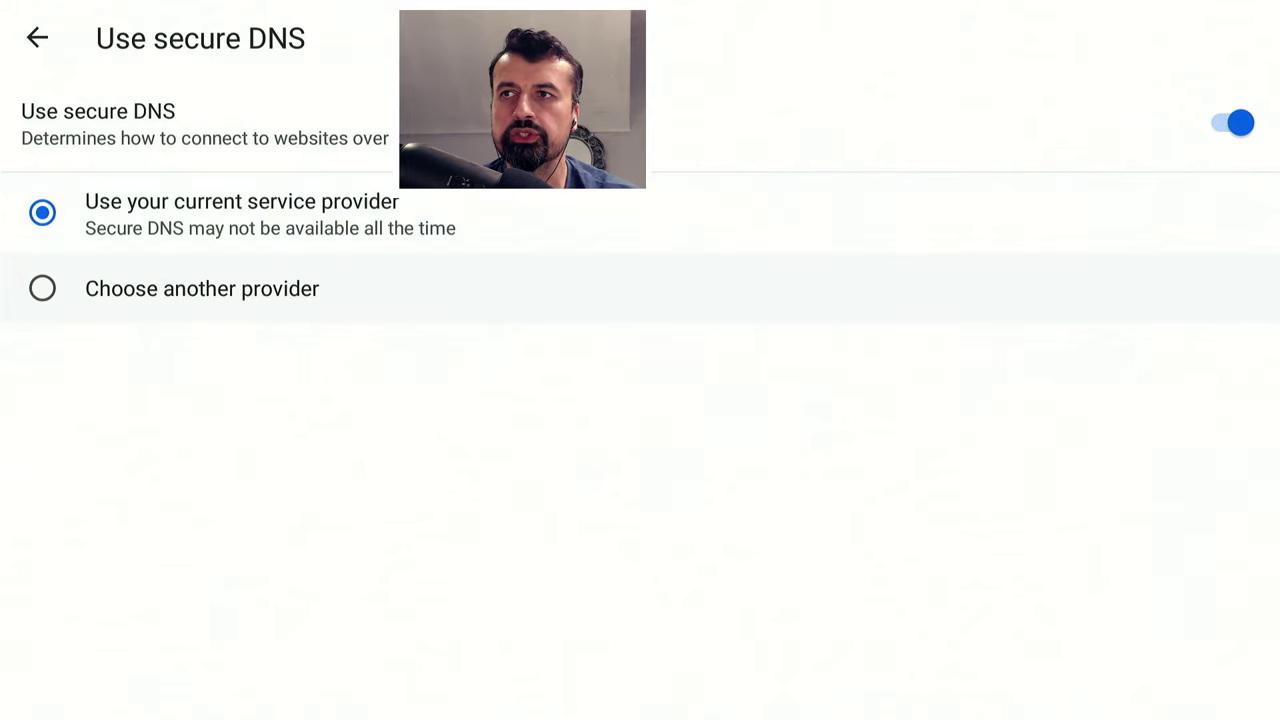
pyautogui.click(42, 288)
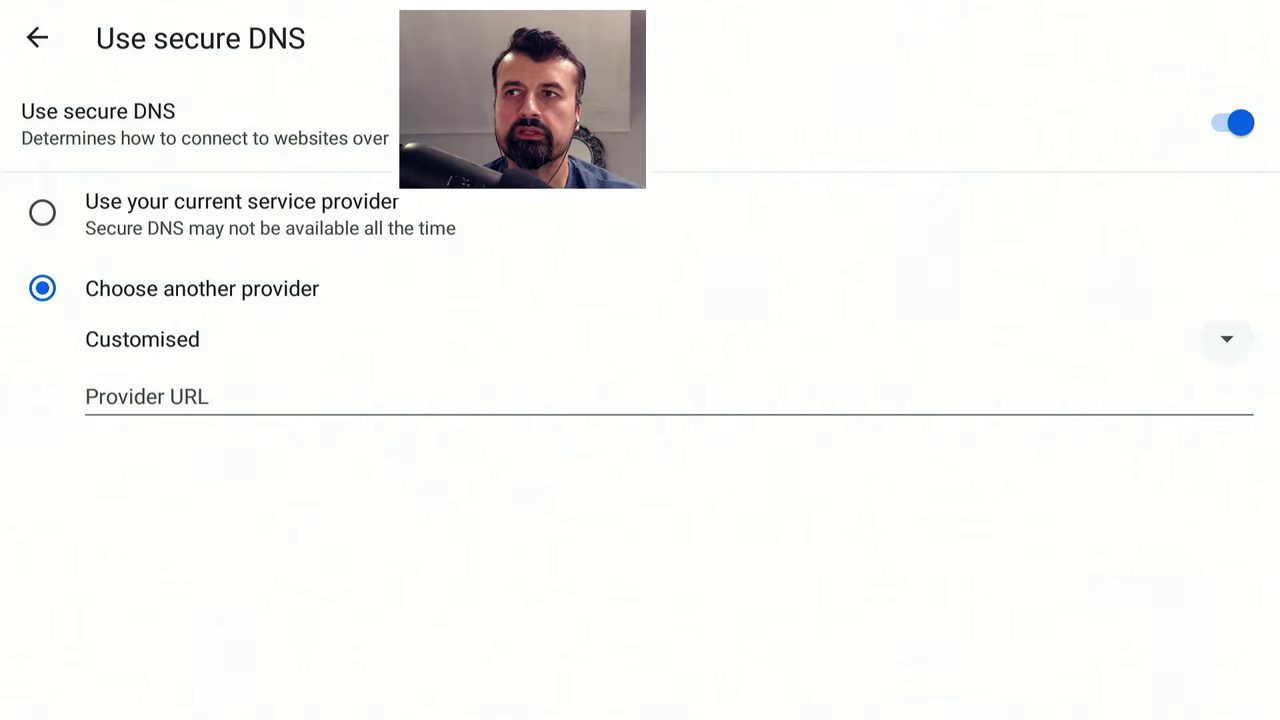
pyautogui.click(1227, 339)
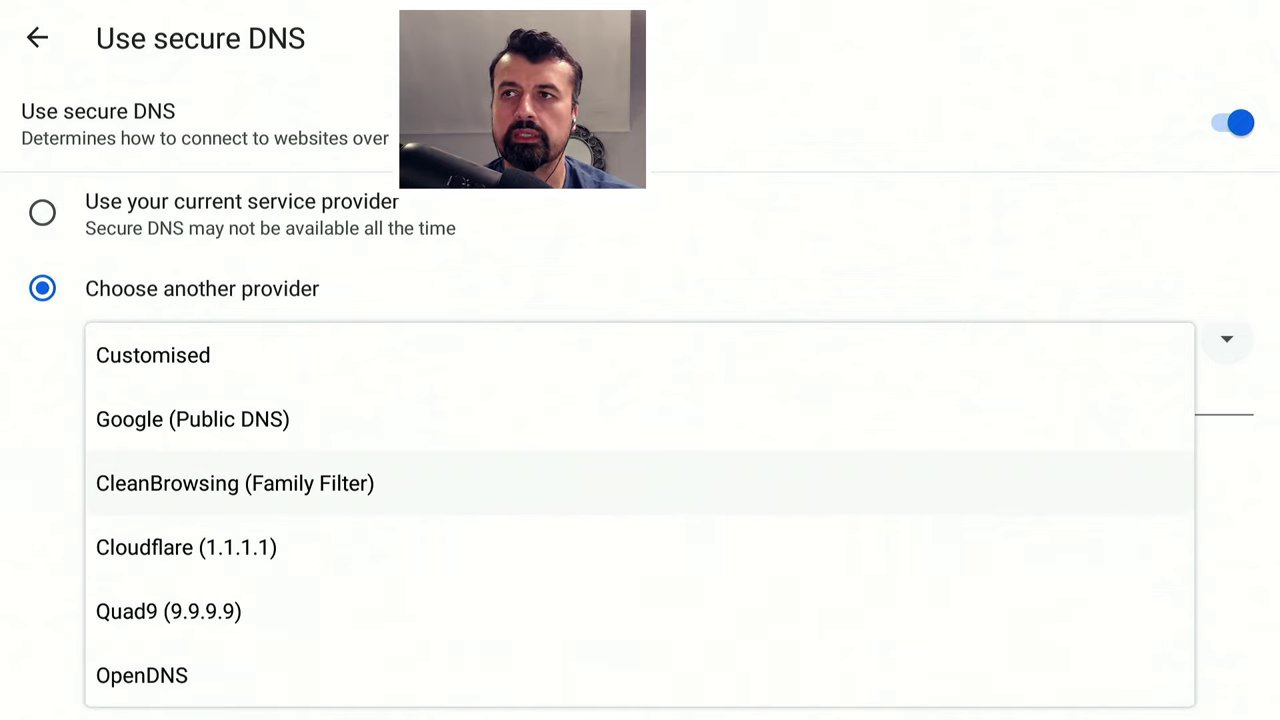
pyautogui.click(640, 354)
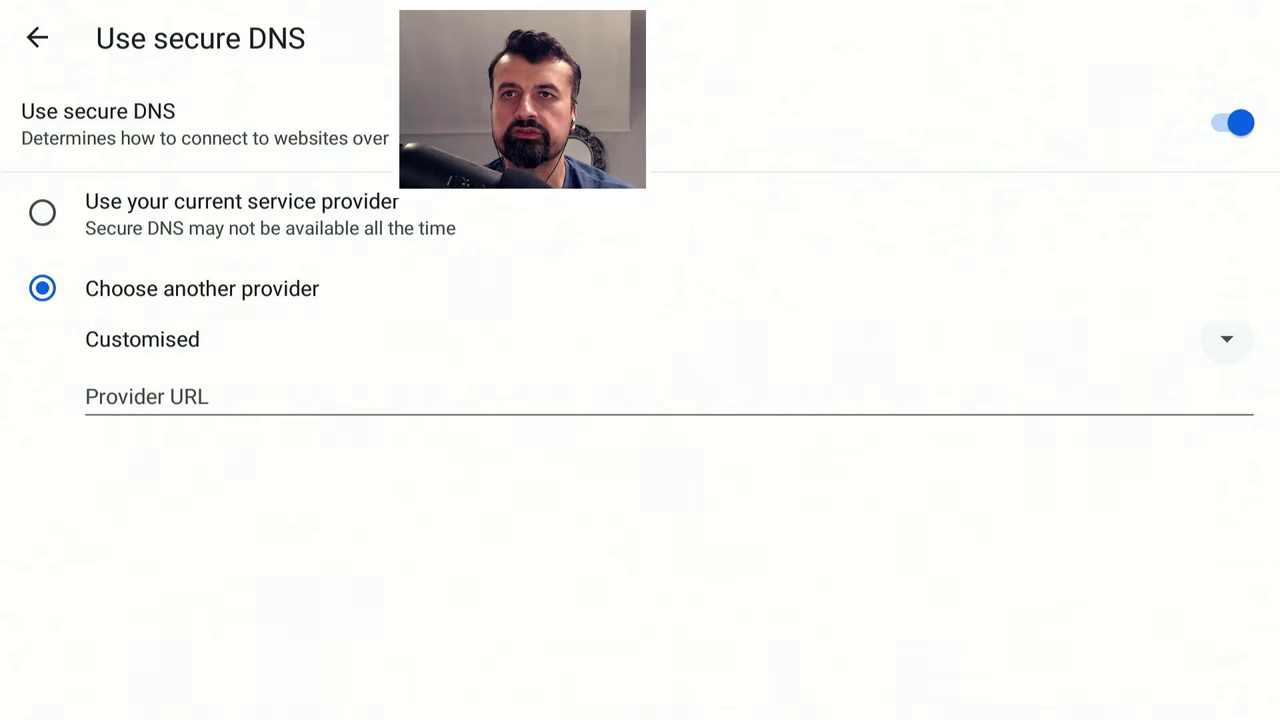
# Enter "https" as the beginning of the custom secure DNS Provider URL
pyautogui.click(86, 397)
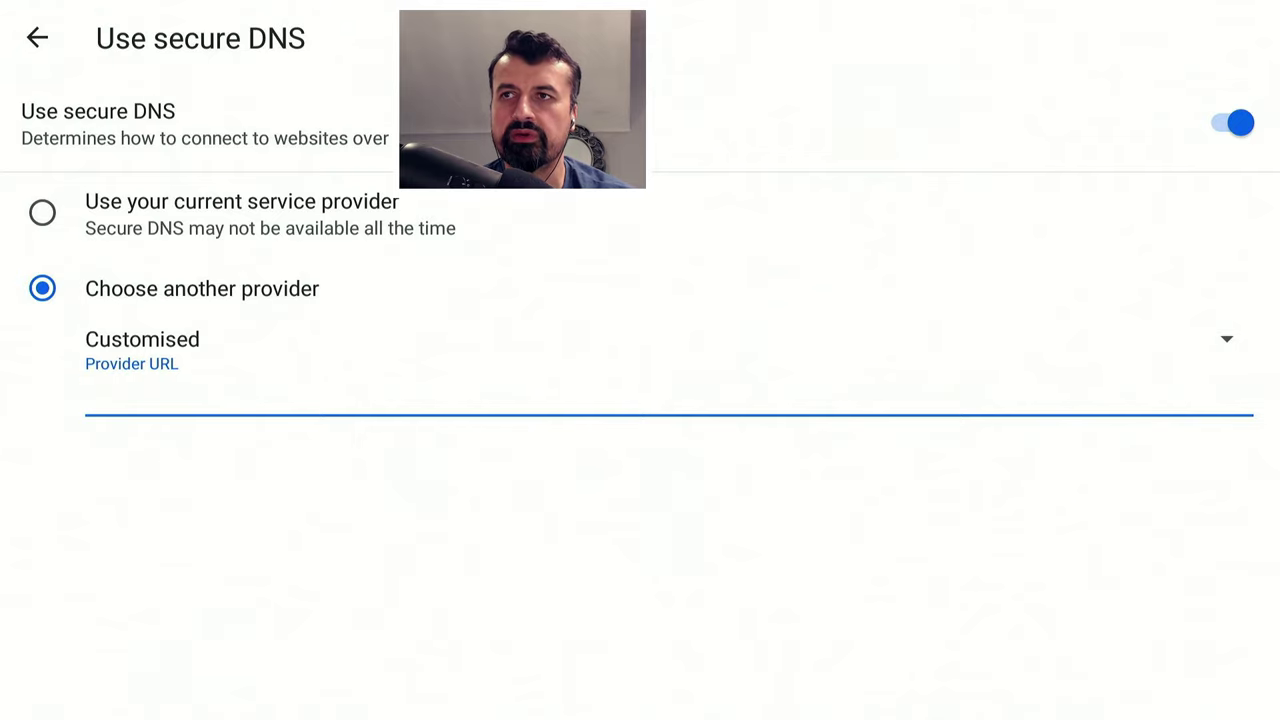
pyautogui.press('Return')
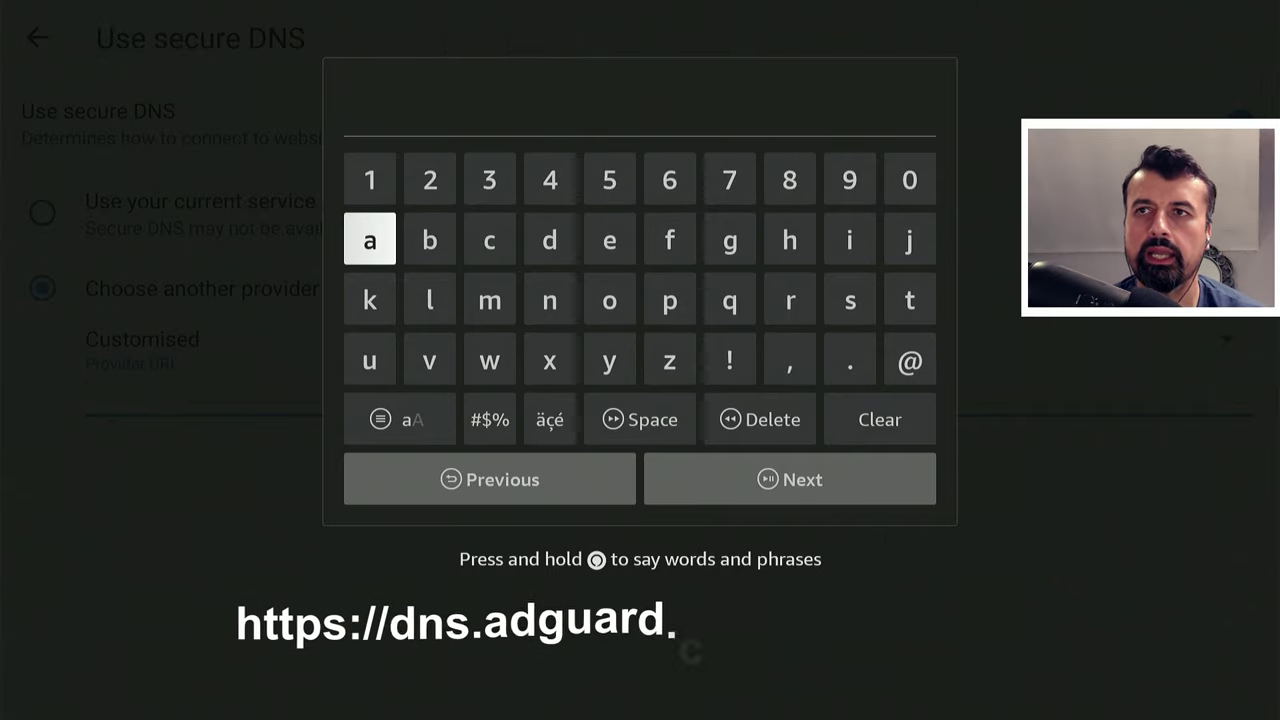
pyautogui.press('Down')
pyautogui.press('Right')
pyautogui.press('Right')
pyautogui.press('Right')
pyautogui.press('Right')
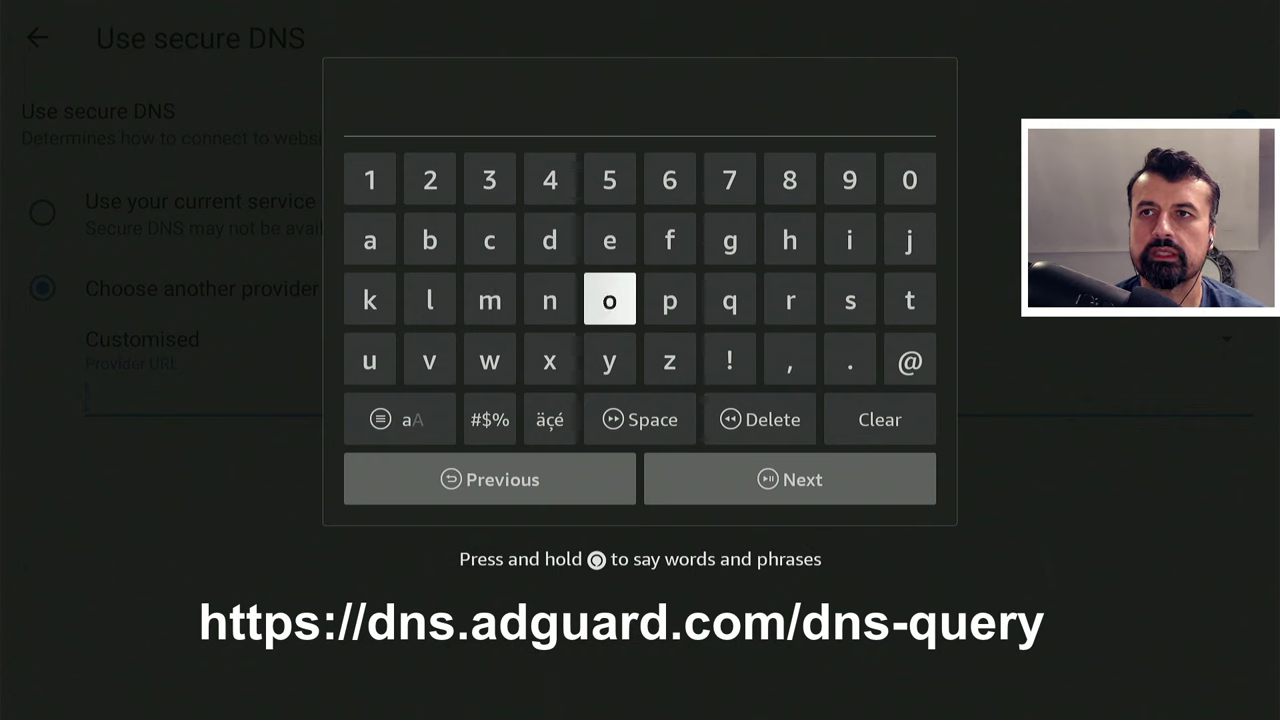
pyautogui.press('Right')
pyautogui.press('Right')
pyautogui.press('Up')
pyautogui.press('Right')
pyautogui.press('Return')
pyautogui.press('Down')
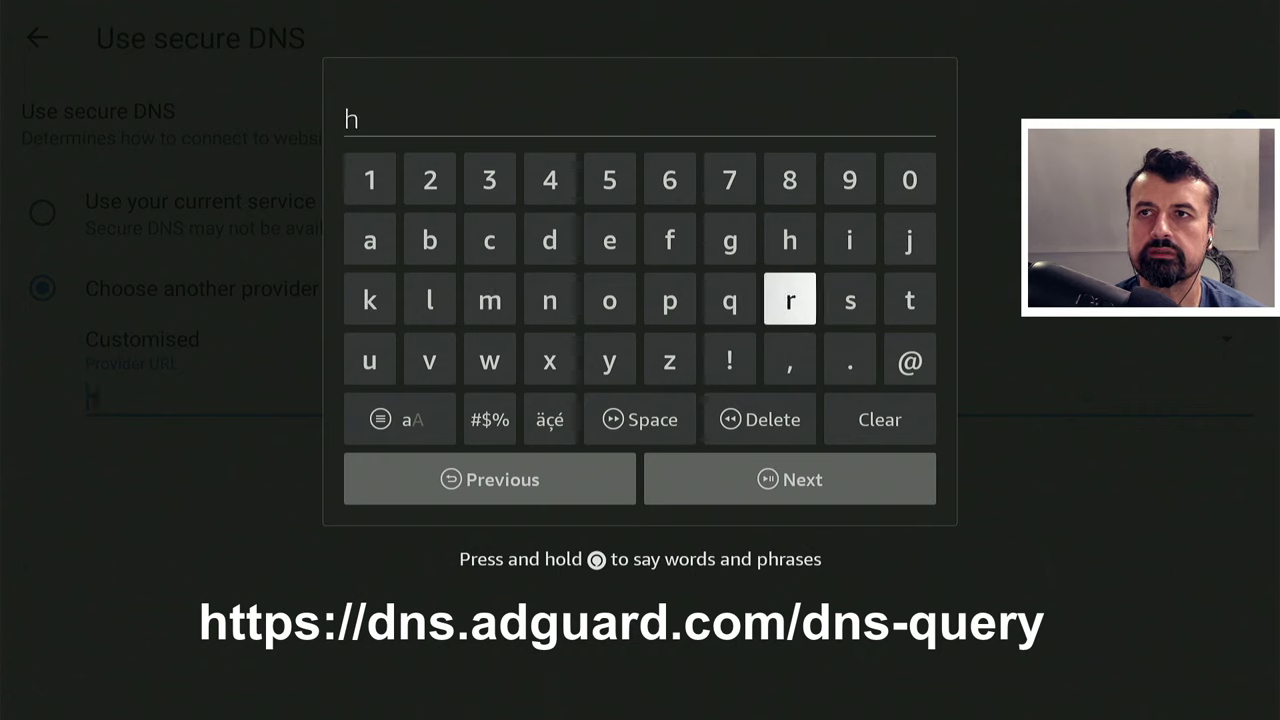
pyautogui.press('Right')
pyautogui.press('Right')
pyautogui.press('Return')
pyautogui.press('Return')
pyautogui.press('Left')
pyautogui.press('Left')
pyautogui.press('Left')
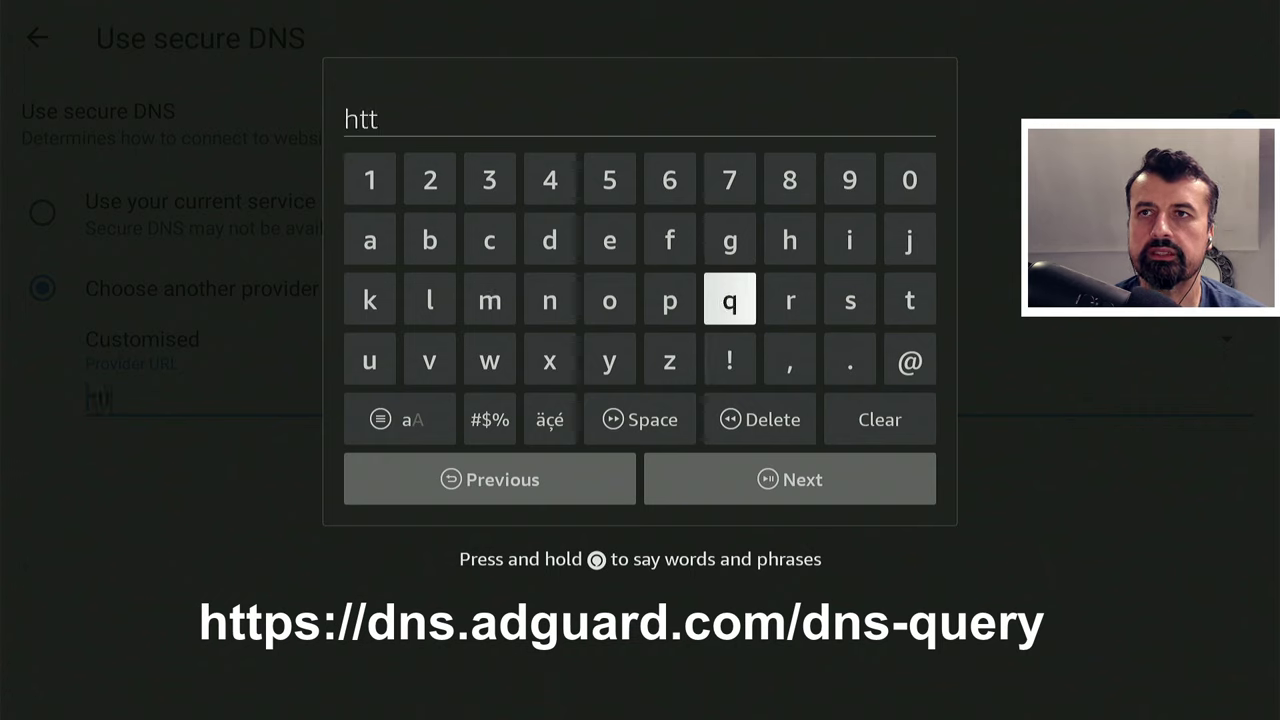
pyautogui.press('Left')
pyautogui.press('Return')
pyautogui.press('Right')
pyautogui.press('Right')
pyautogui.press('Right')
pyautogui.press('Return')
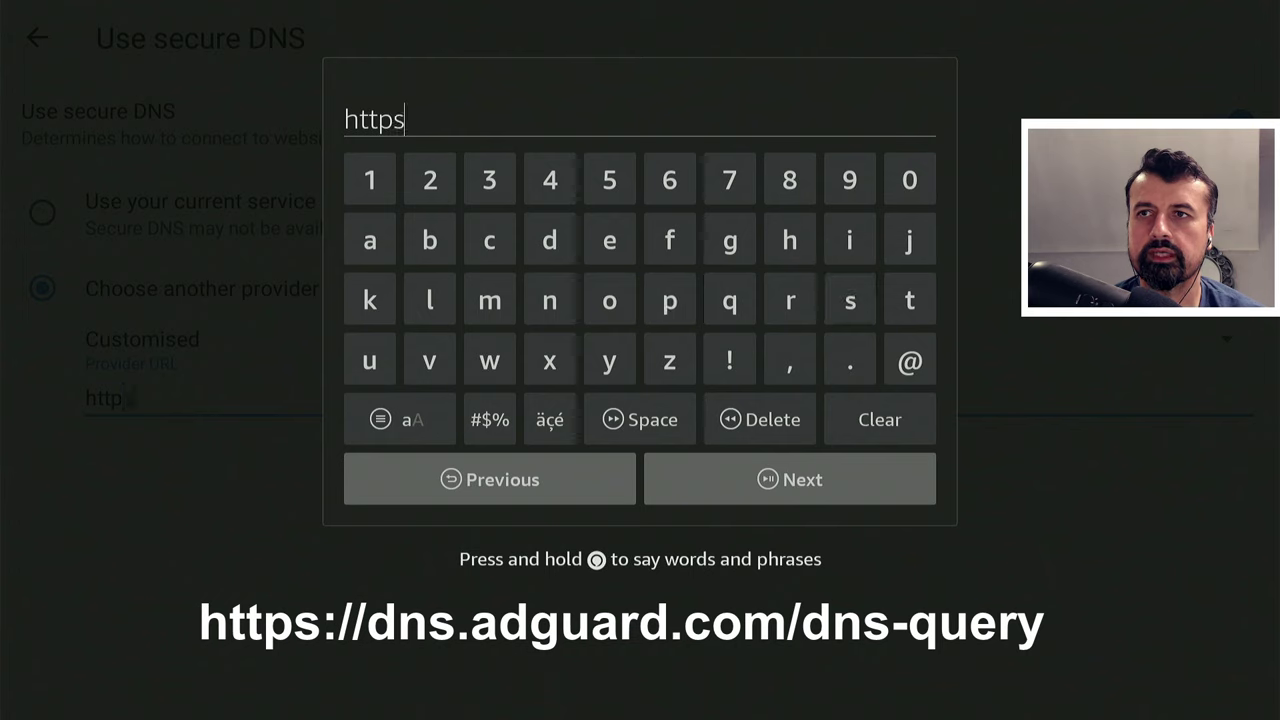
# Add the symbols "://" to the Provider URL after "https"
pyautogui.press('Down')
pyautogui.press('Down')
pyautogui.press('Left')
pyautogui.press('Left')
pyautogui.press('Left')
pyautogui.press('Left')
pyautogui.press('Return')
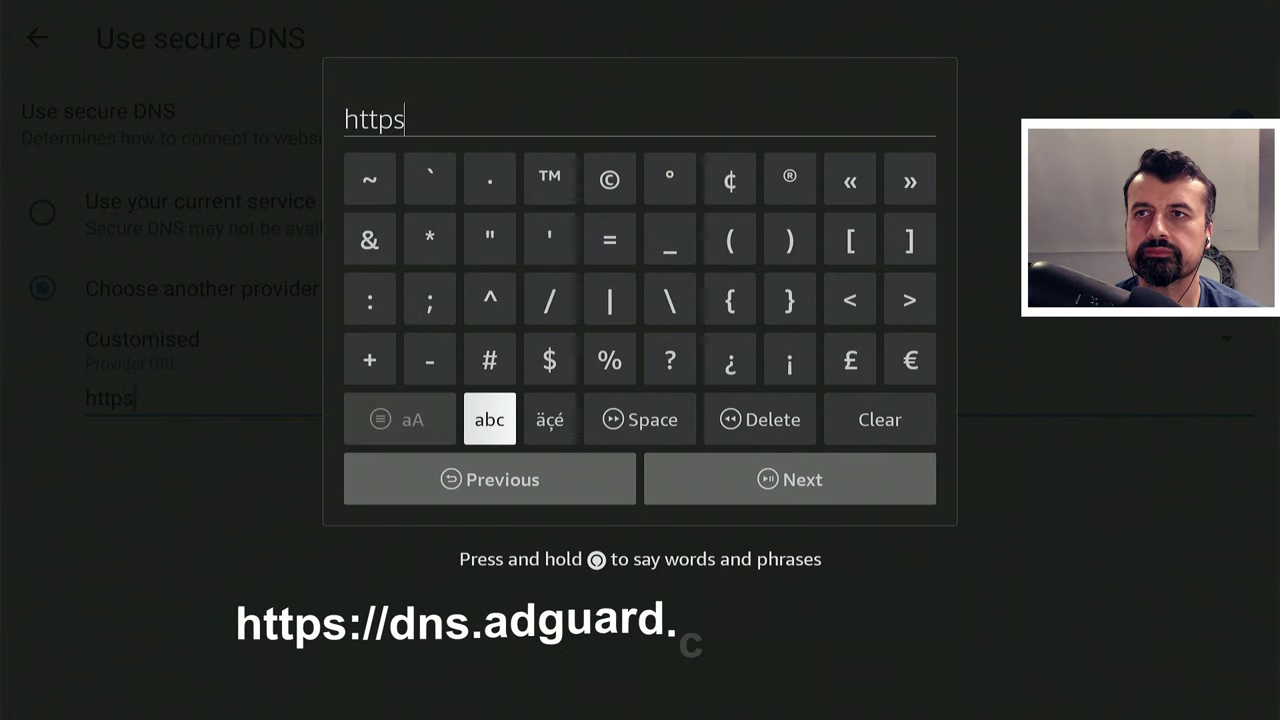
pyautogui.press('Up')
pyautogui.press('Up')
pyautogui.press('Left')
pyautogui.press('Left')
pyautogui.press('Return')
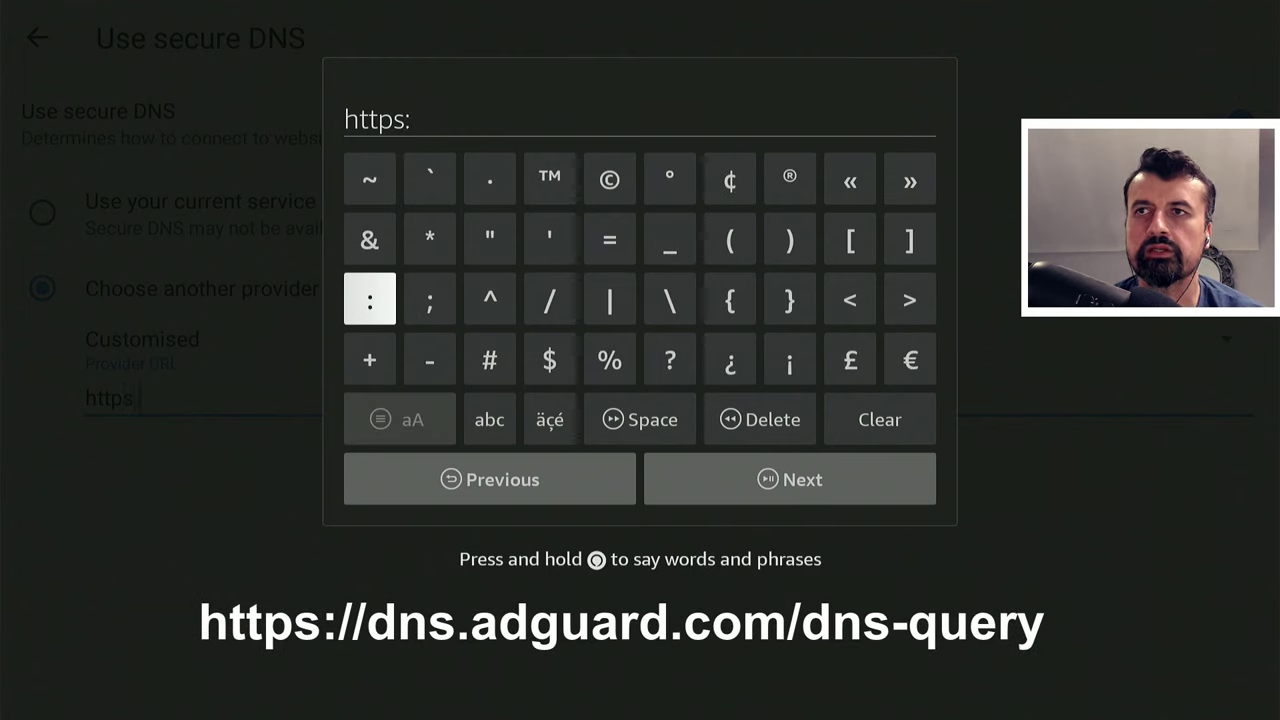
pyautogui.press('Right')
pyautogui.press('Right')
pyautogui.press('Right')
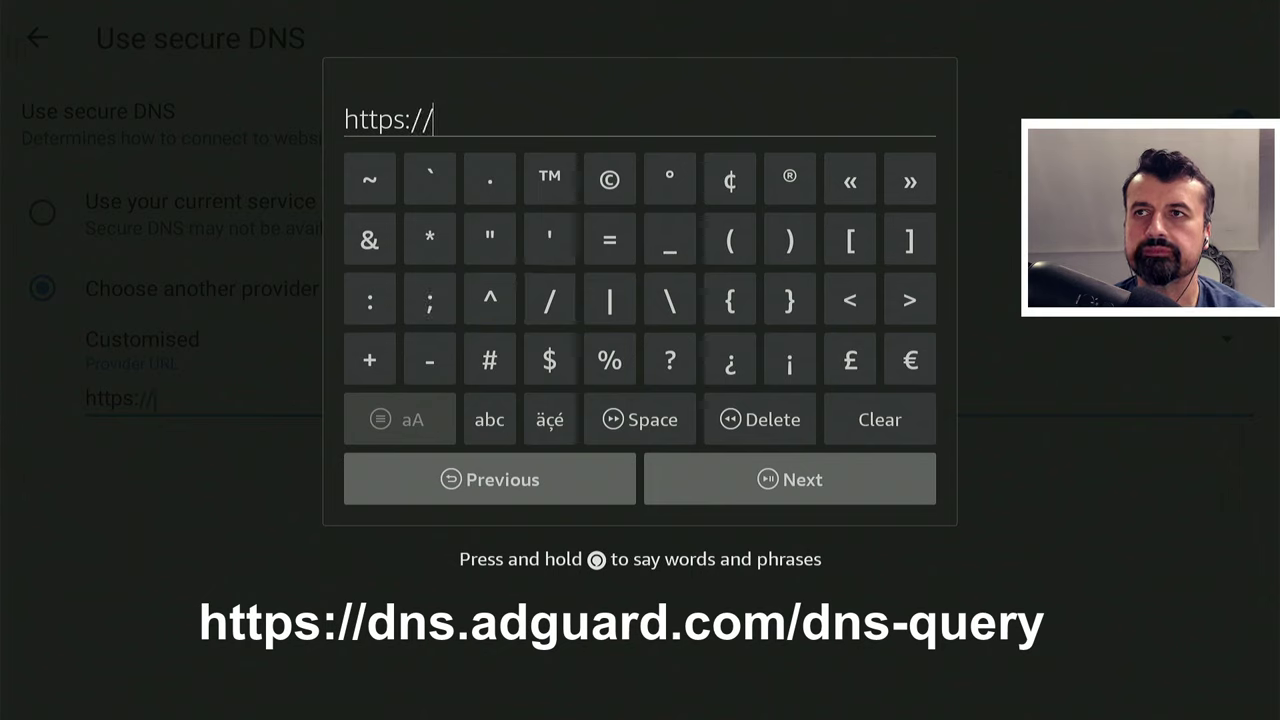
pyautogui.press('Down')
pyautogui.press('Down')
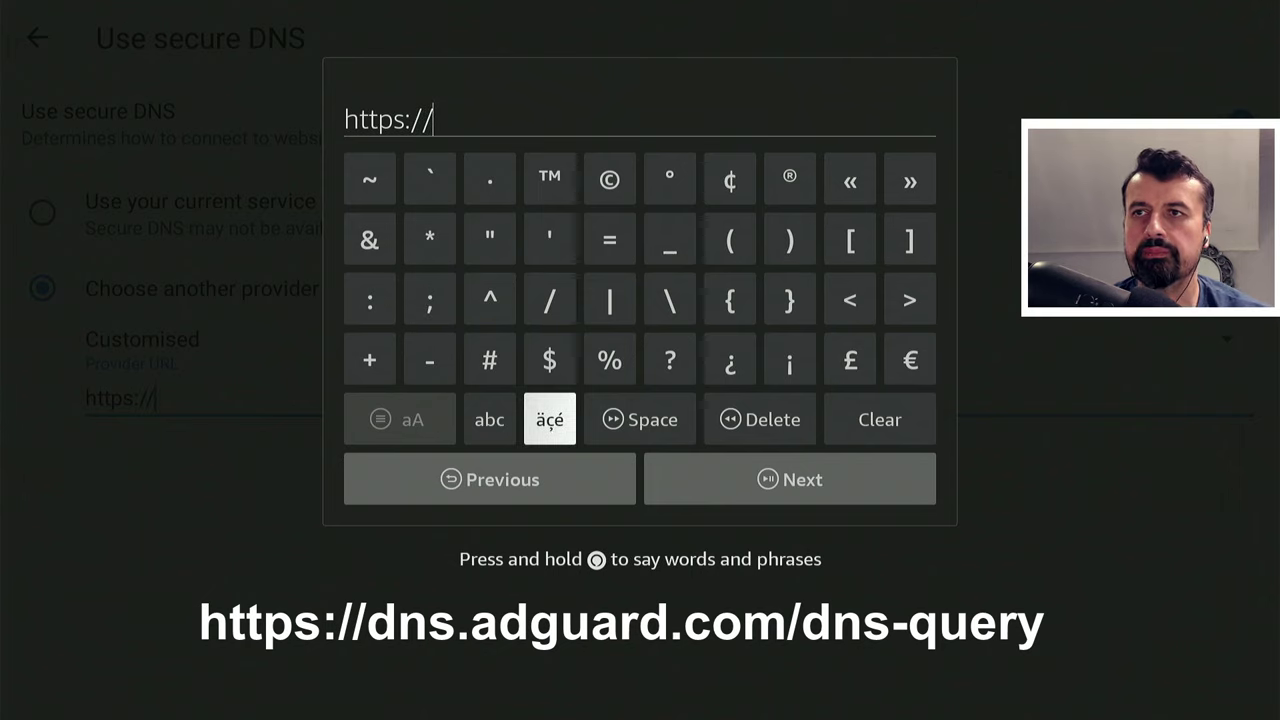
pyautogui.press('Left')
pyautogui.press('Return')
pyautogui.press('Up')
pyautogui.press('Up')
pyautogui.press('Up')
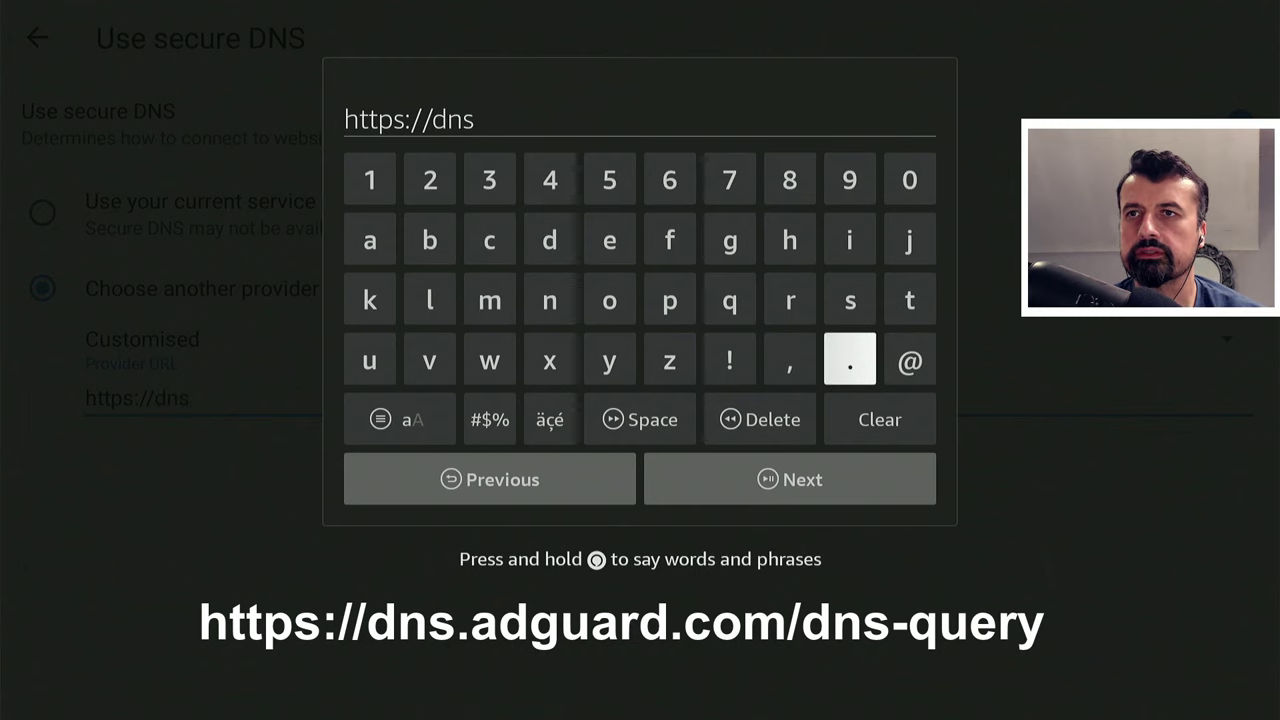
pyautogui.press('Return')
# Add "adguard" to the Provider URL after "dns."
pyautogui.press('Left')
pyautogui.press('Left')
pyautogui.press('Left')
pyautogui.press('Left')
pyautogui.press('Left')
pyautogui.press('Left')
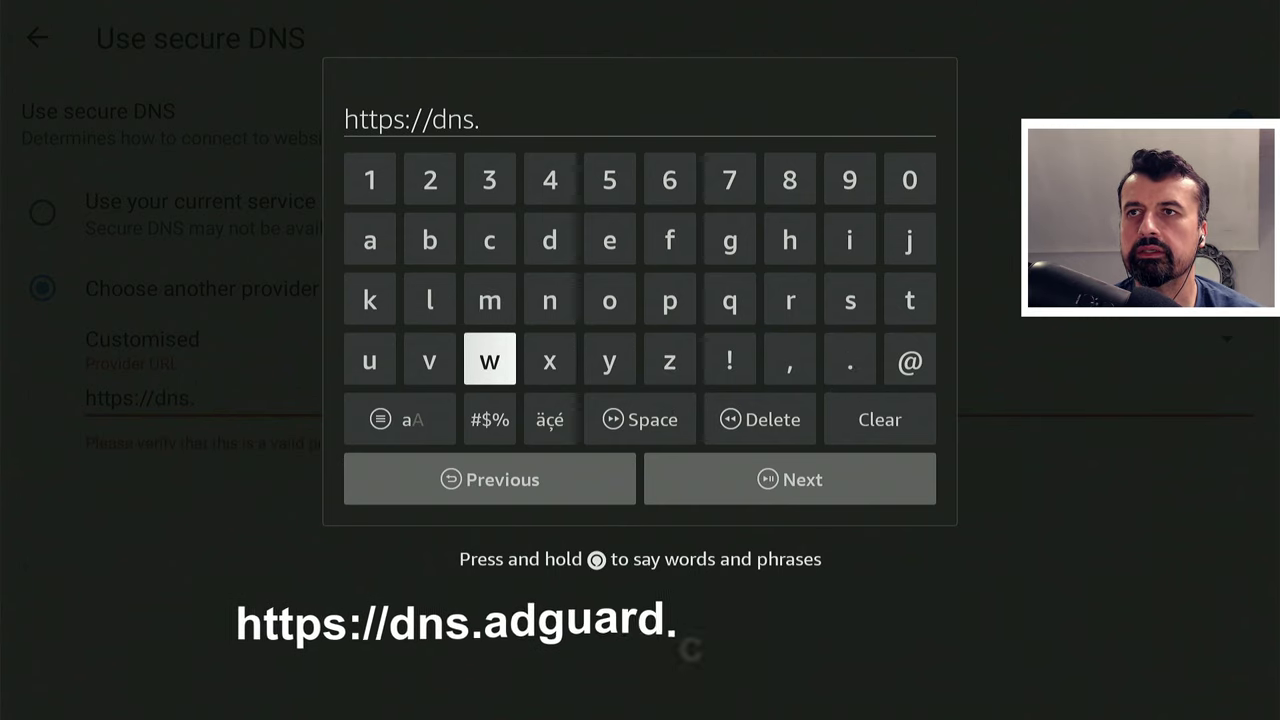
pyautogui.press('Up')
pyautogui.press('Left')
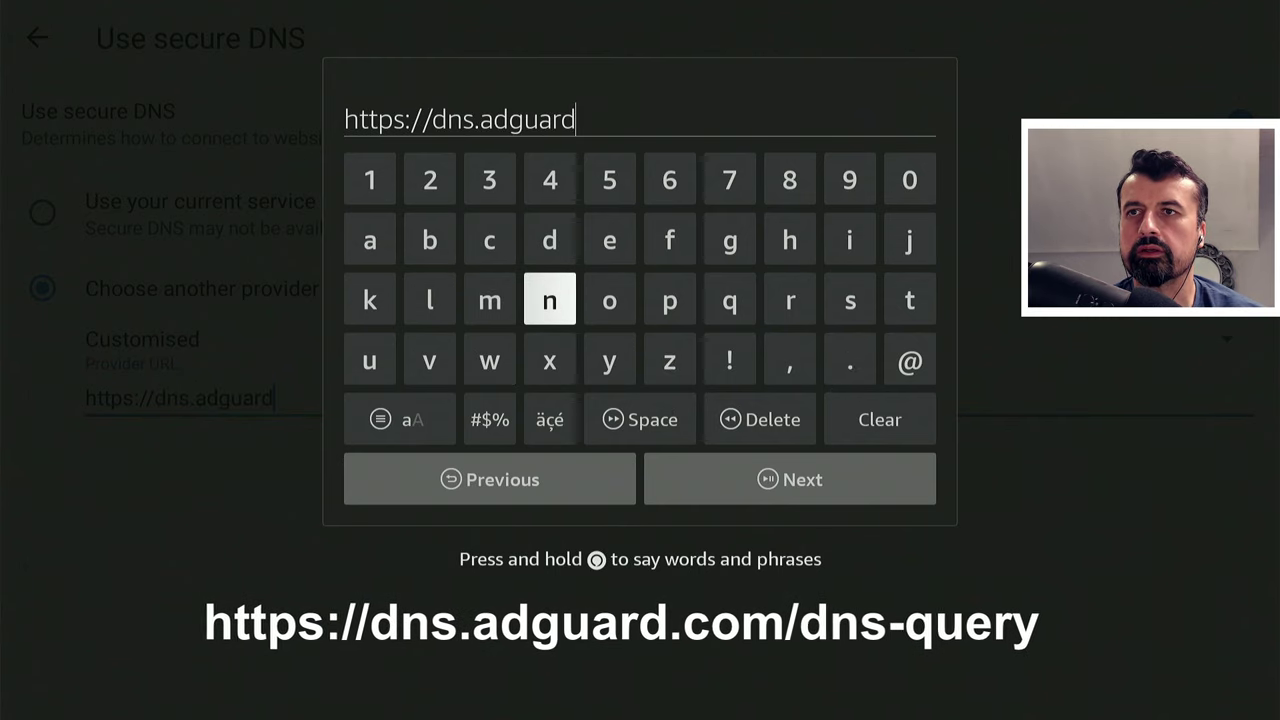
# Add a full stop after "adguard" in the Provider URL
pyautogui.press('Down')
pyautogui.press('Left')
pyautogui.press('Right')
pyautogui.press('Right')
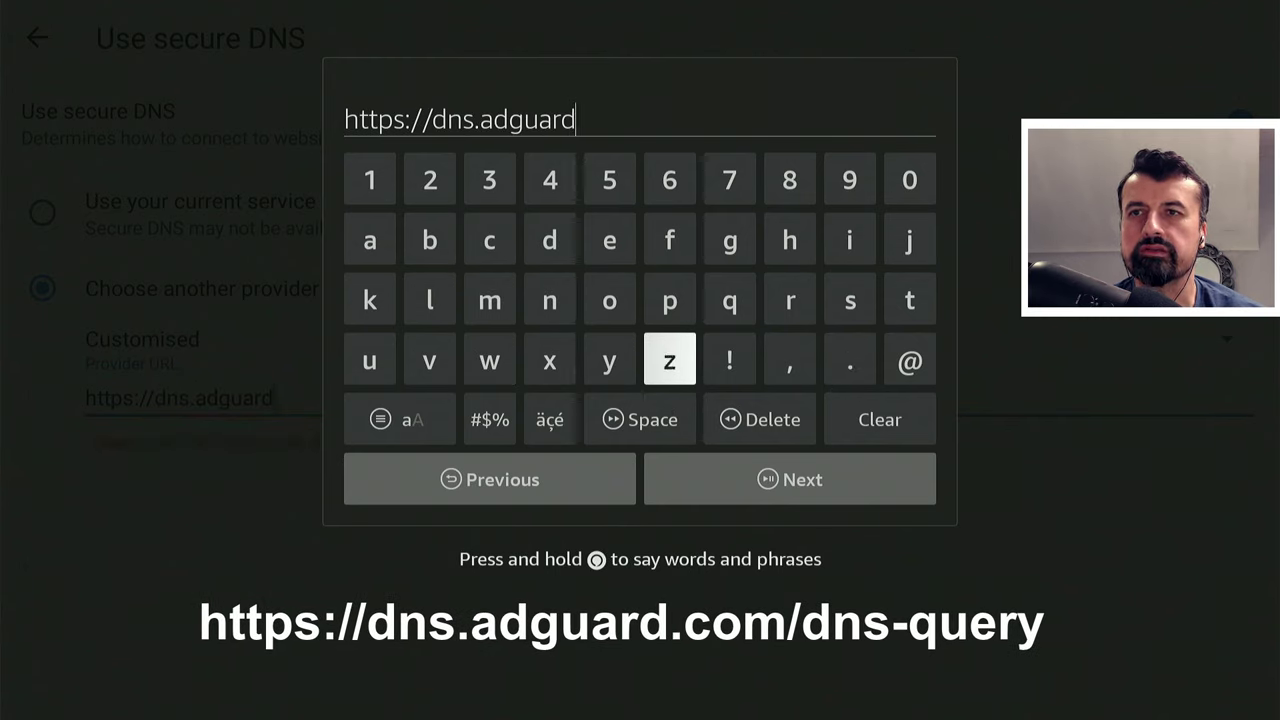
pyautogui.press('Right')
pyautogui.press('Right')
pyautogui.press('Right')
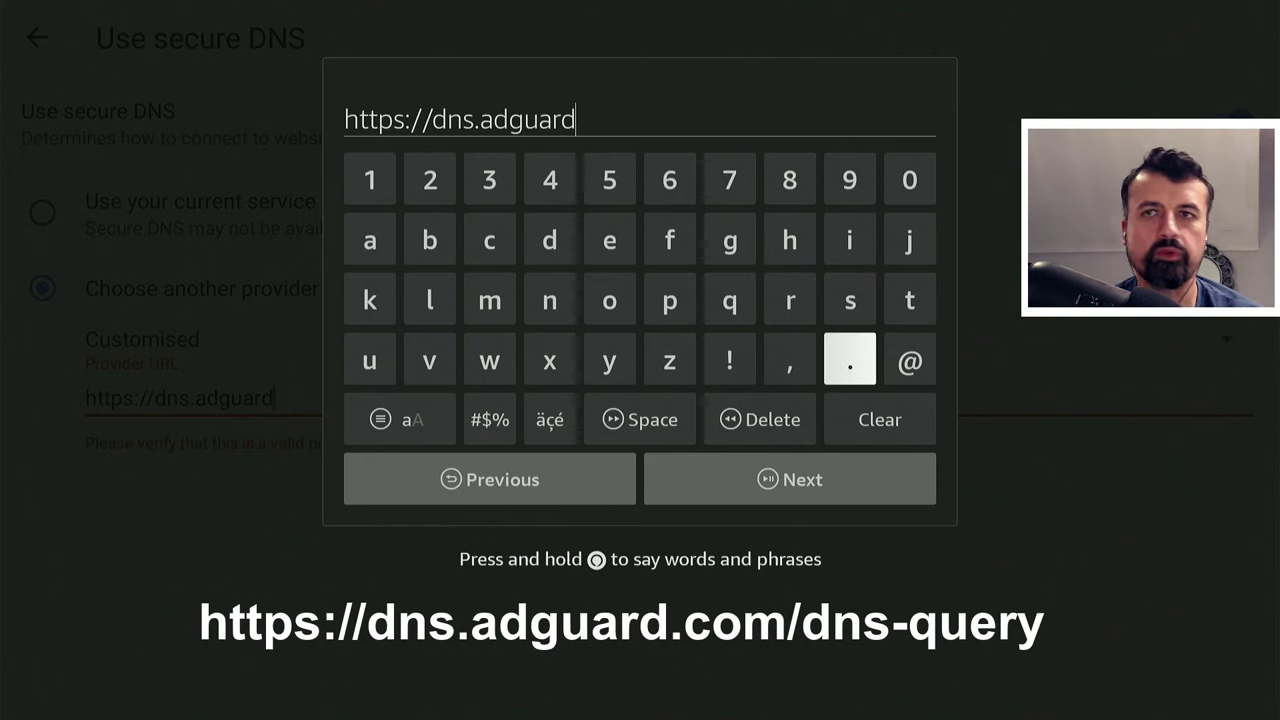
pyautogui.press('Return')
pyautogui.press('Left')
pyautogui.press('Left')
pyautogui.press('Left')
pyautogui.press('Left')
pyautogui.press('Left')
pyautogui.press('Up')
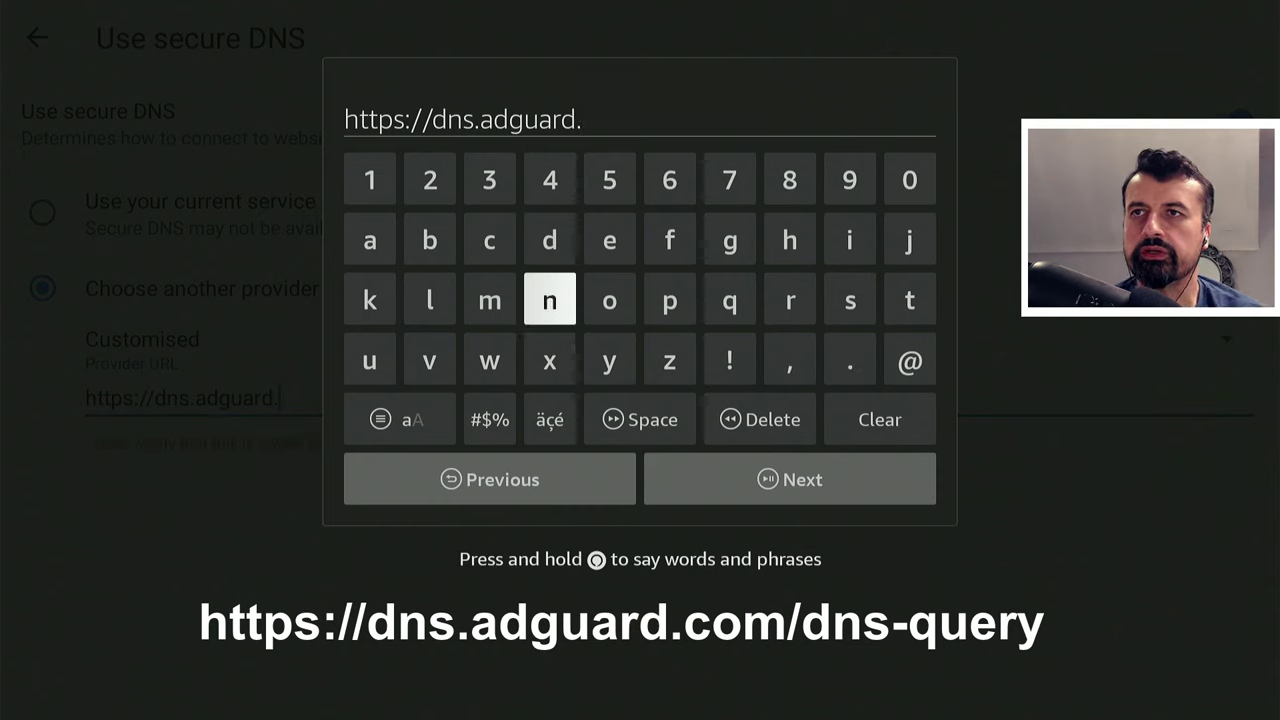
pyautogui.press('Up')
pyautogui.press('Left')
pyautogui.press('Return')
pyautogui.press('Down')
pyautogui.press('Right')
pyautogui.press('Right')
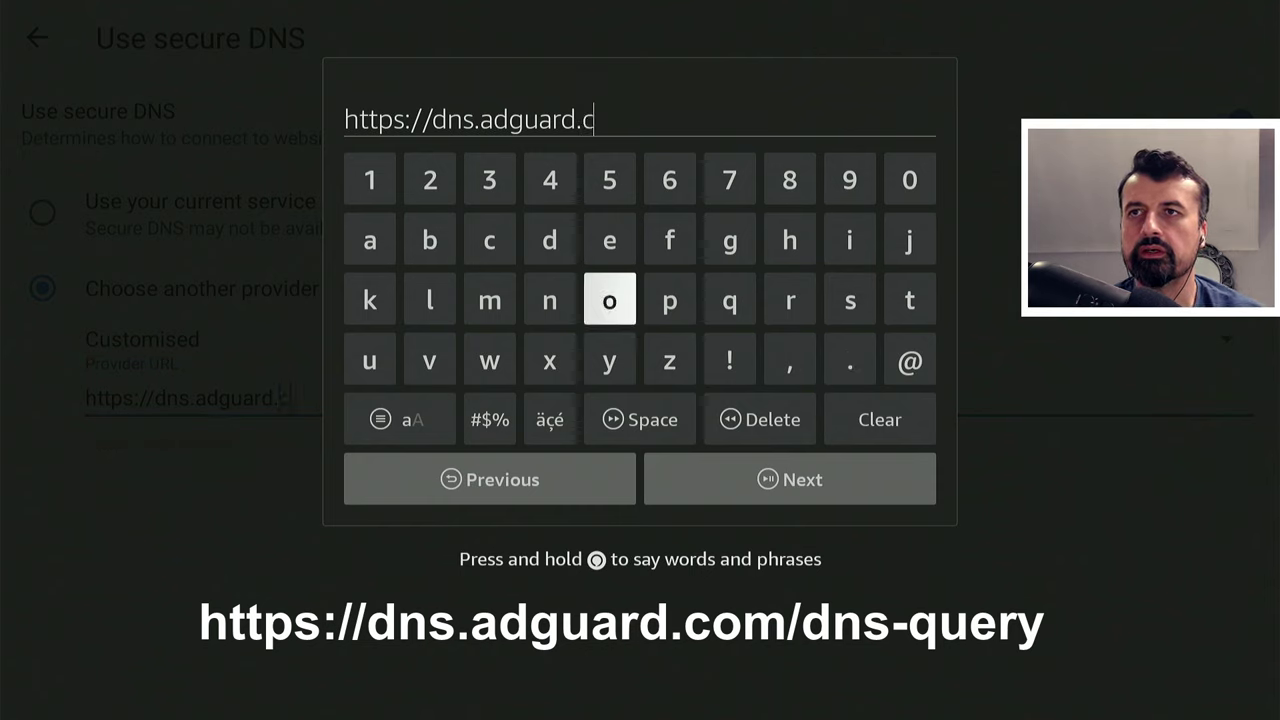
pyautogui.press('Return')
pyautogui.press('Left')
pyautogui.press('Left')
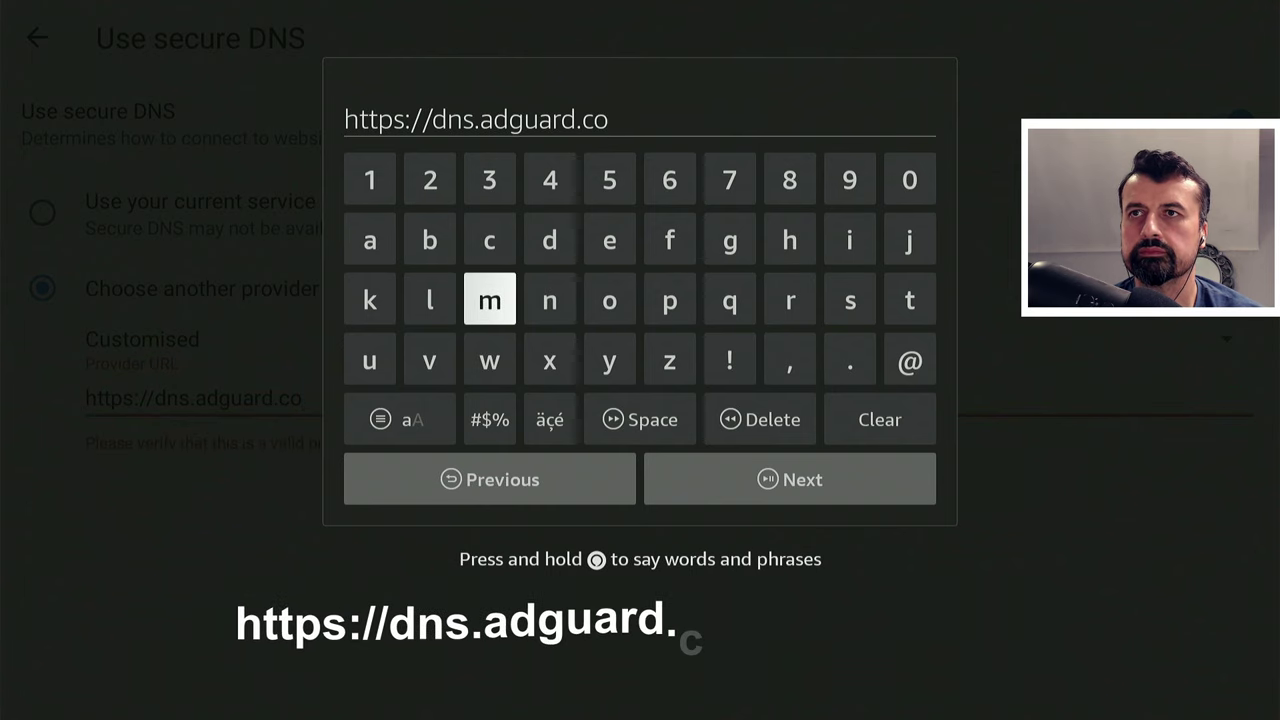
pyautogui.press('Return')
# Add a forward slash to the Provider URL after "adguard.com"
pyautogui.press('Down')
pyautogui.press('Down')
pyautogui.press('Return')
pyautogui.press('Up')
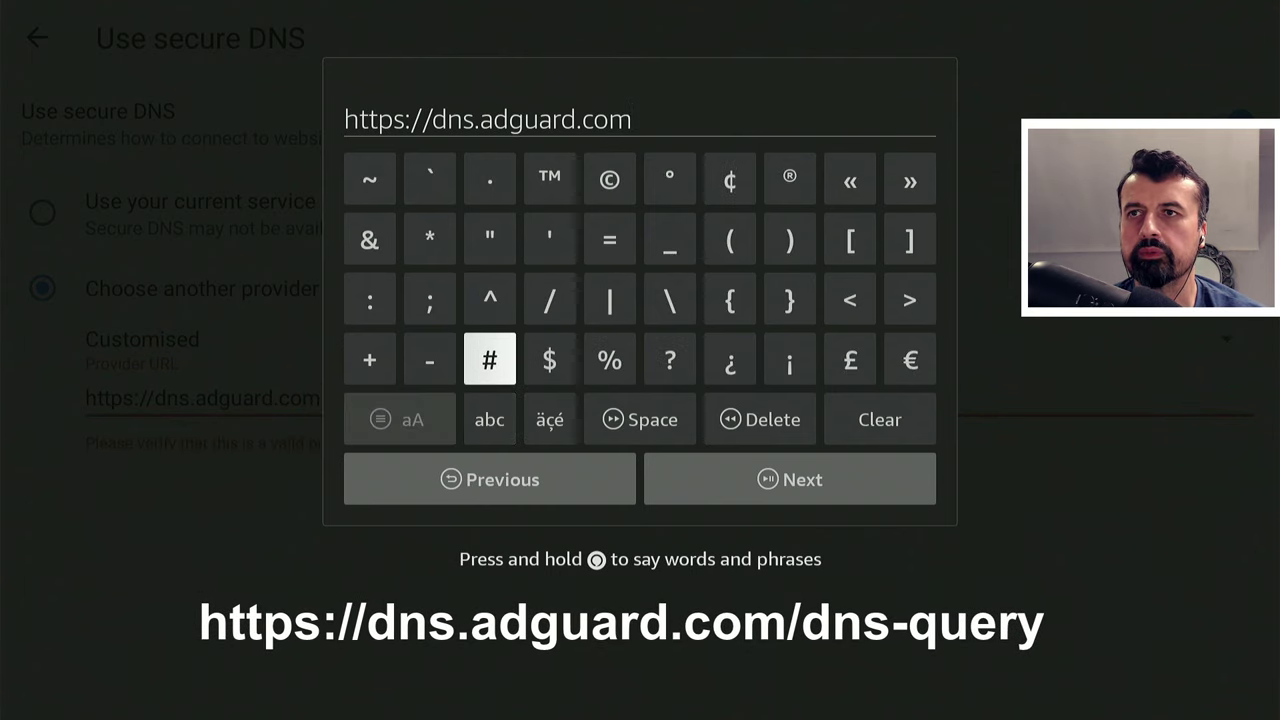
pyautogui.press('Up')
pyautogui.press('Right')
pyautogui.press('Return')
# Add "dns" to the Provider URL after "adguard.com/"
pyautogui.press('Down')
pyautogui.press('Down')
pyautogui.press('Left')
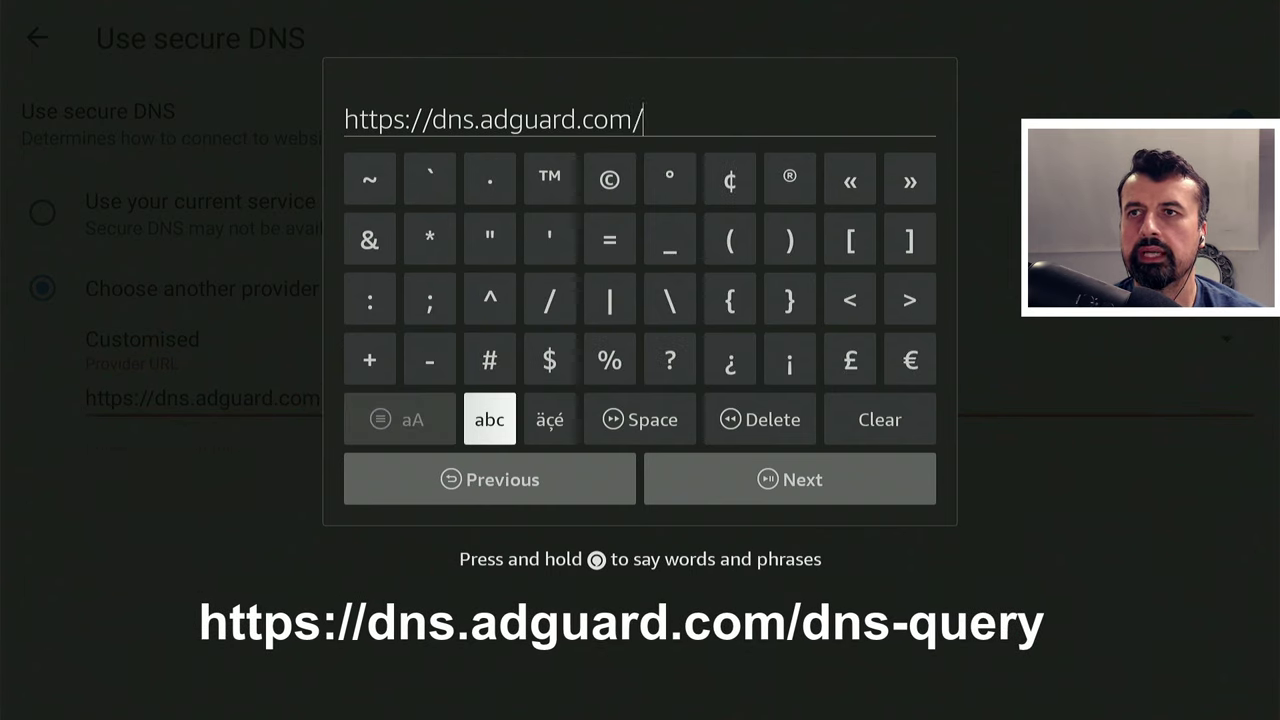
pyautogui.press('Return')
pyautogui.press('Up')
pyautogui.press('Up')
pyautogui.press('Up')
pyautogui.press('Right')
pyautogui.press('Return')
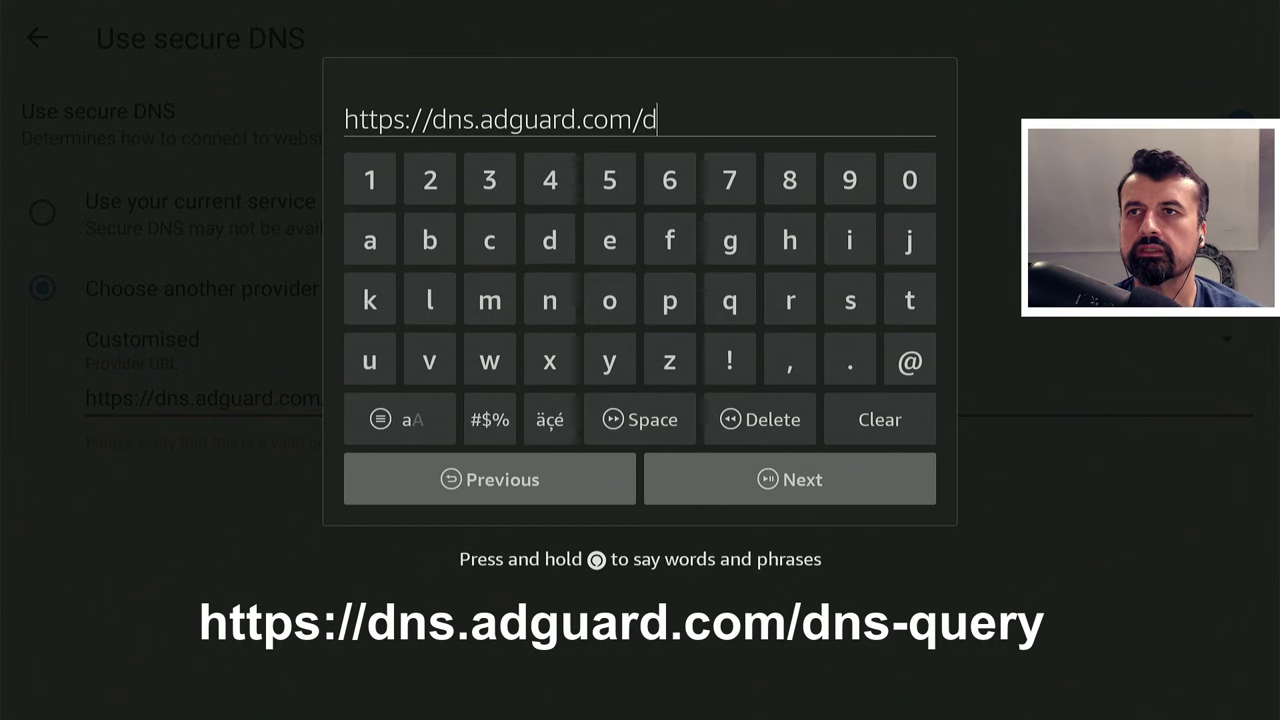
pyautogui.press('Left')
pyautogui.press('Down')
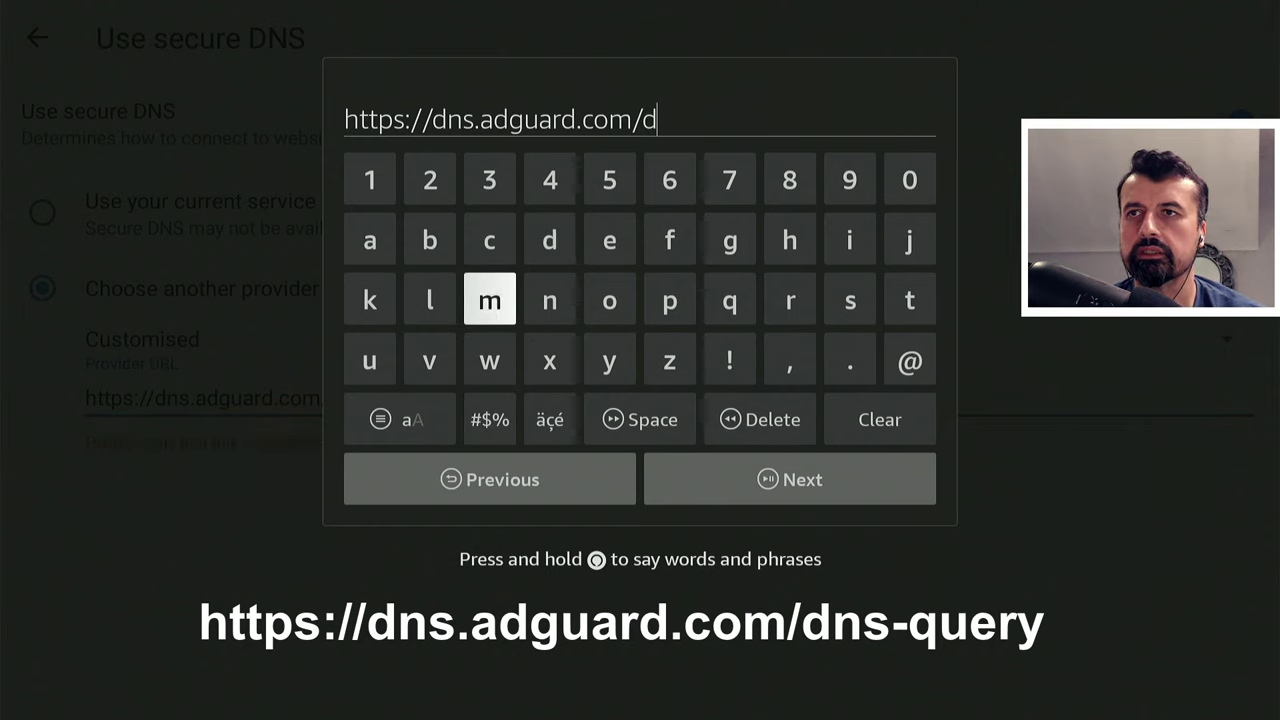
pyautogui.press('Right')
pyautogui.press('Return')
pyautogui.press('Right')
pyautogui.press('Right')
pyautogui.press('Right')
pyautogui.press('Right')
pyautogui.press('Right')
pyautogui.press('Return')
# Add a hyphen to the end of the Provider URL, after the second "dns"
pyautogui.press('Down')
pyautogui.press('Left')
pyautogui.press('Left')
pyautogui.press('Left')
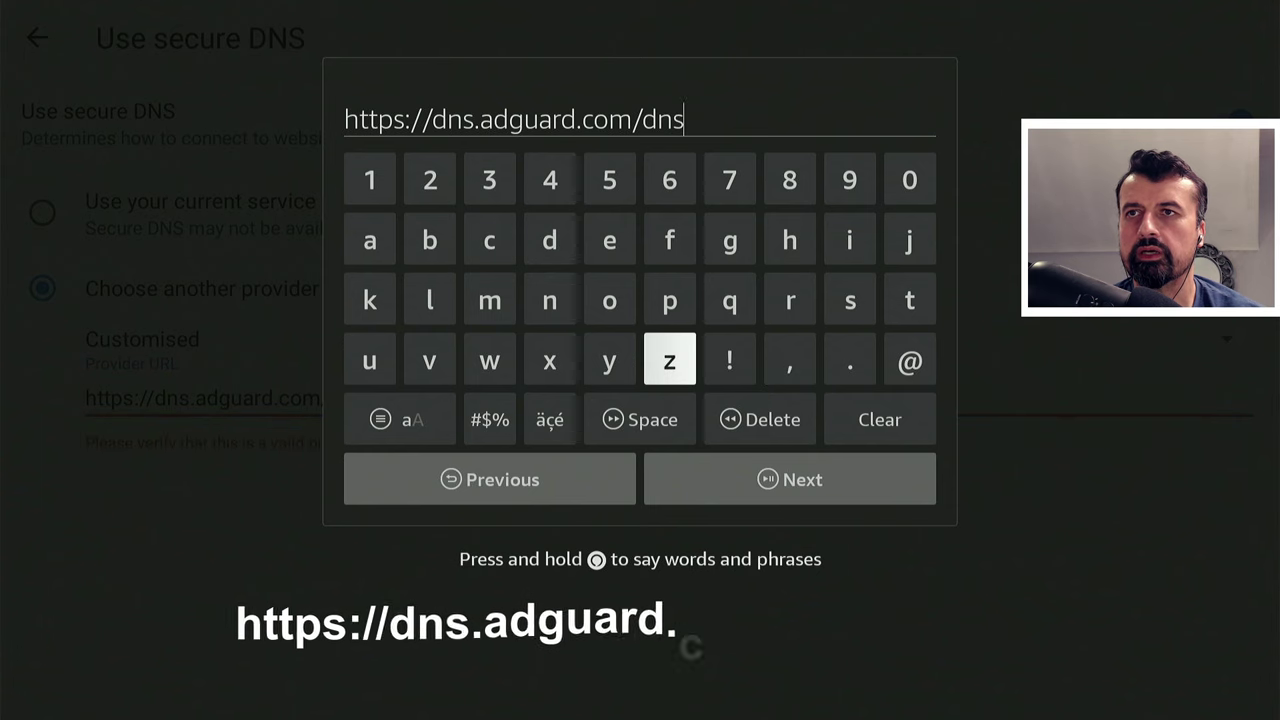
pyautogui.press('Left')
pyautogui.press('Left')
pyautogui.press('Left')
pyautogui.press('Down')
pyautogui.press('Return')
pyautogui.press('Up')
pyautogui.press('Up')
pyautogui.press('Up')
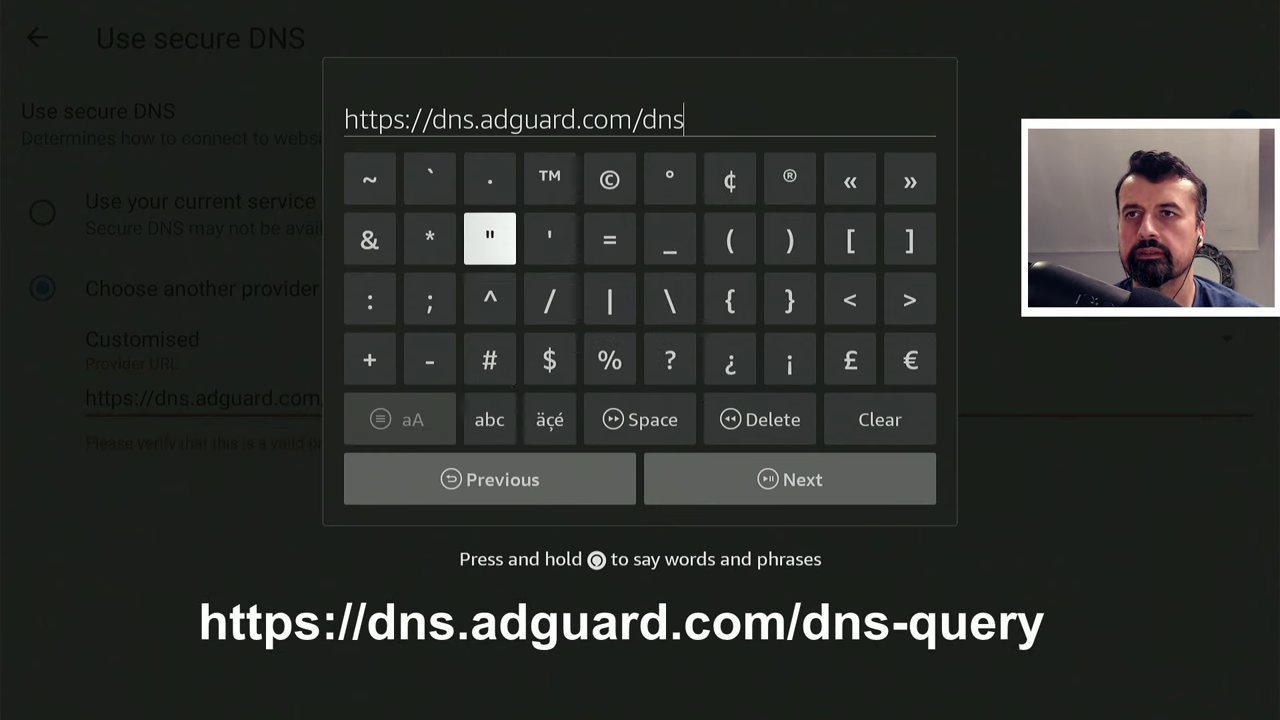
pyautogui.press('Down')
pyautogui.press('Down')
pyautogui.press('Left')
pyautogui.press('Return')
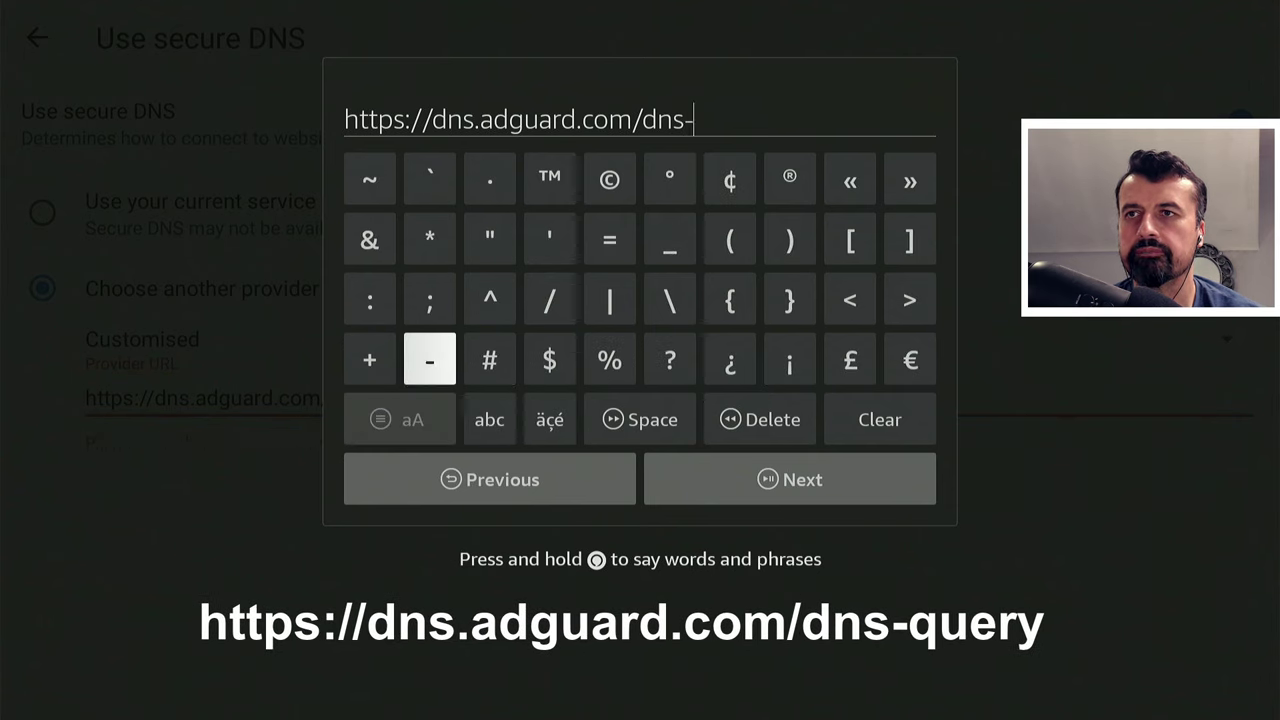
pyautogui.press('Down')
pyautogui.press('Right')
pyautogui.press('Left')
pyautogui.press('Return')
pyautogui.press('Up')
pyautogui.press('Up')
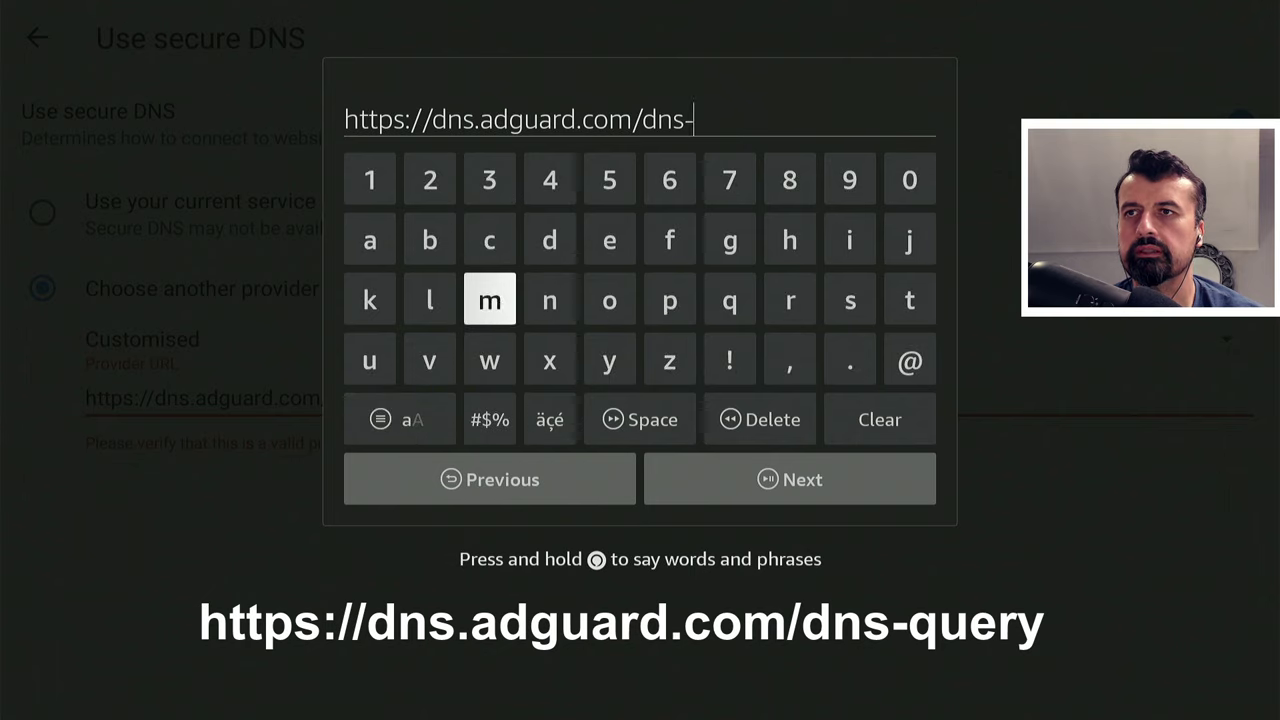
pyautogui.press('Left')
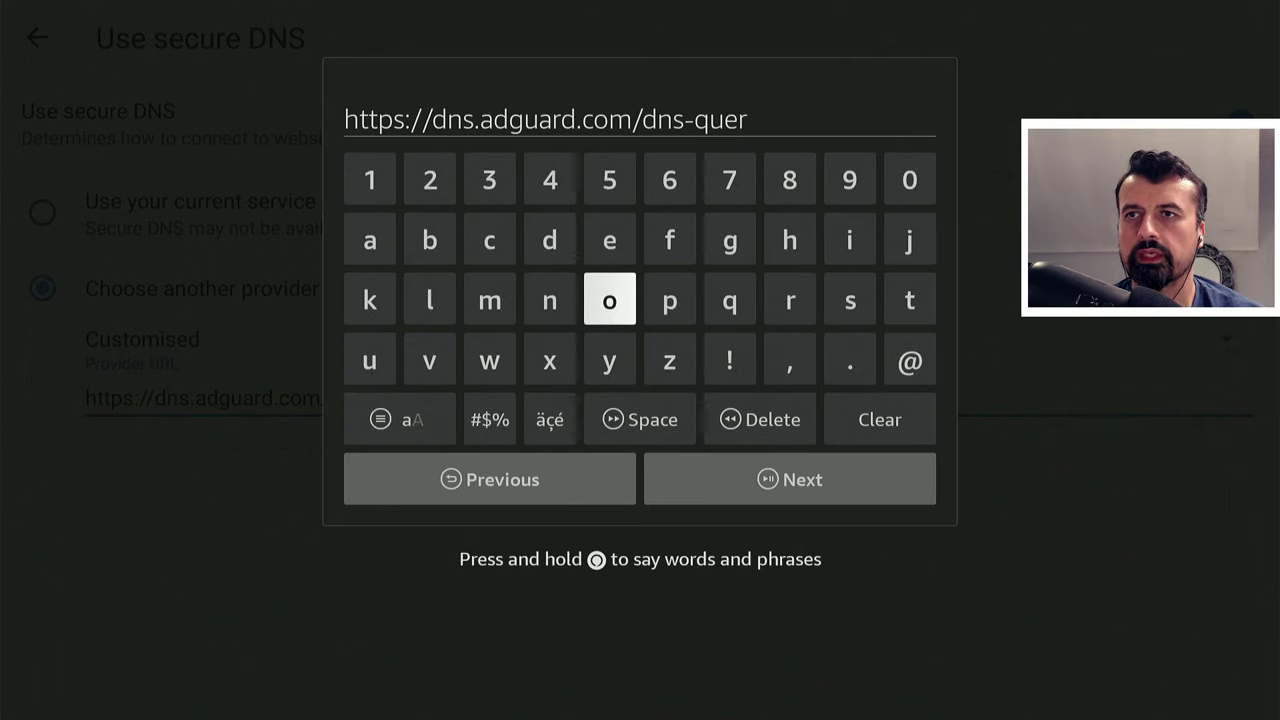
pyautogui.press('Down')
pyautogui.press('Return')
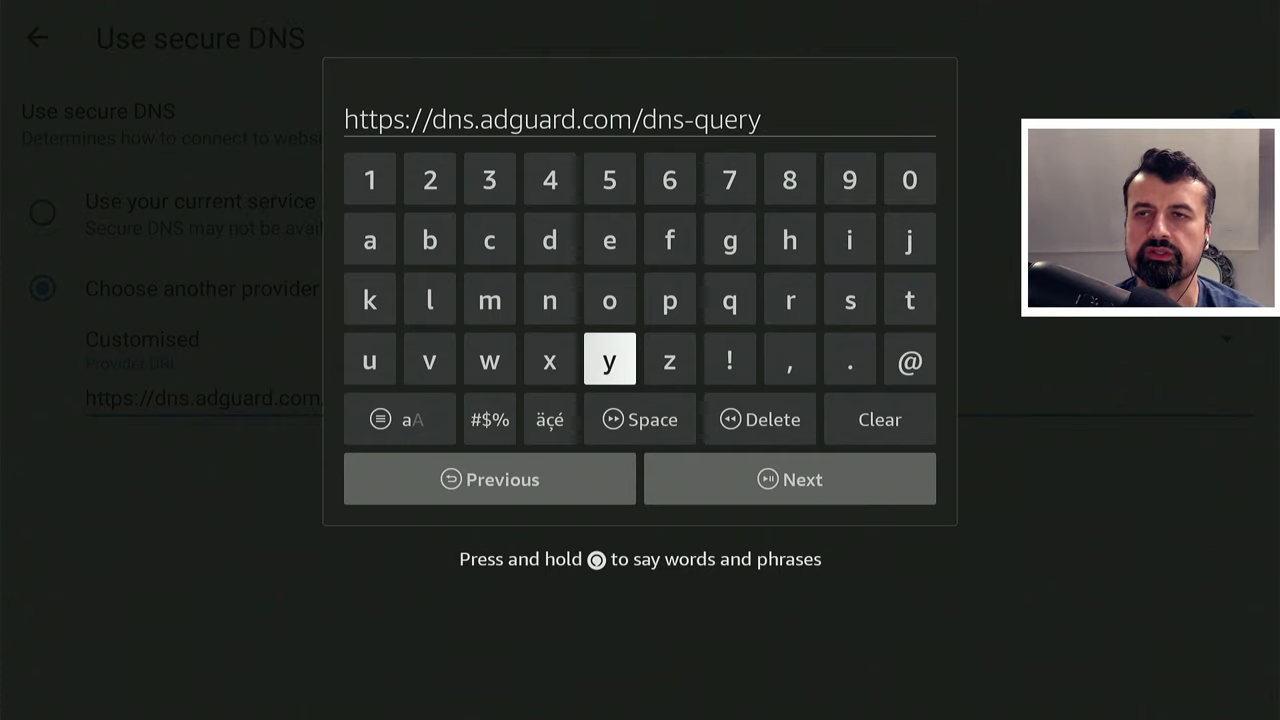
# Accept the custom Provider URL and return to the Privacy and security settings
pyautogui.press('Down')
pyautogui.press('Down')
pyautogui.press('Right')
pyautogui.press('Return')
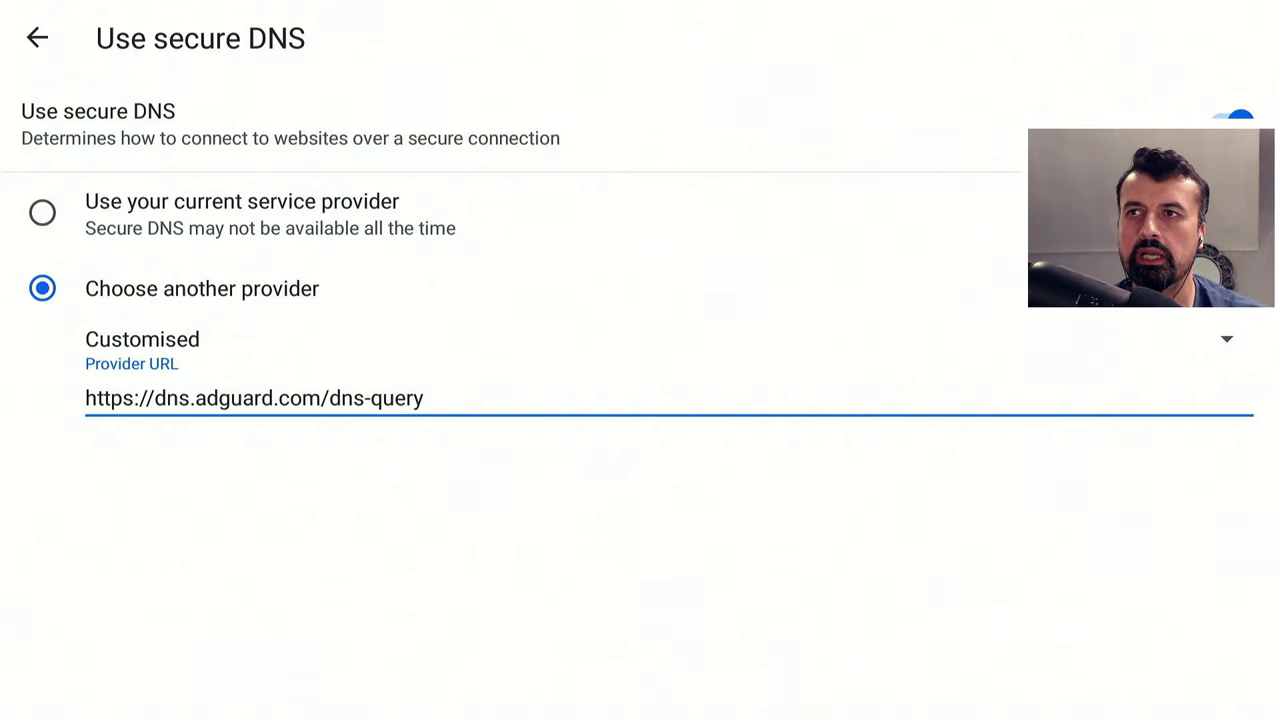
pyautogui.press('Escape')
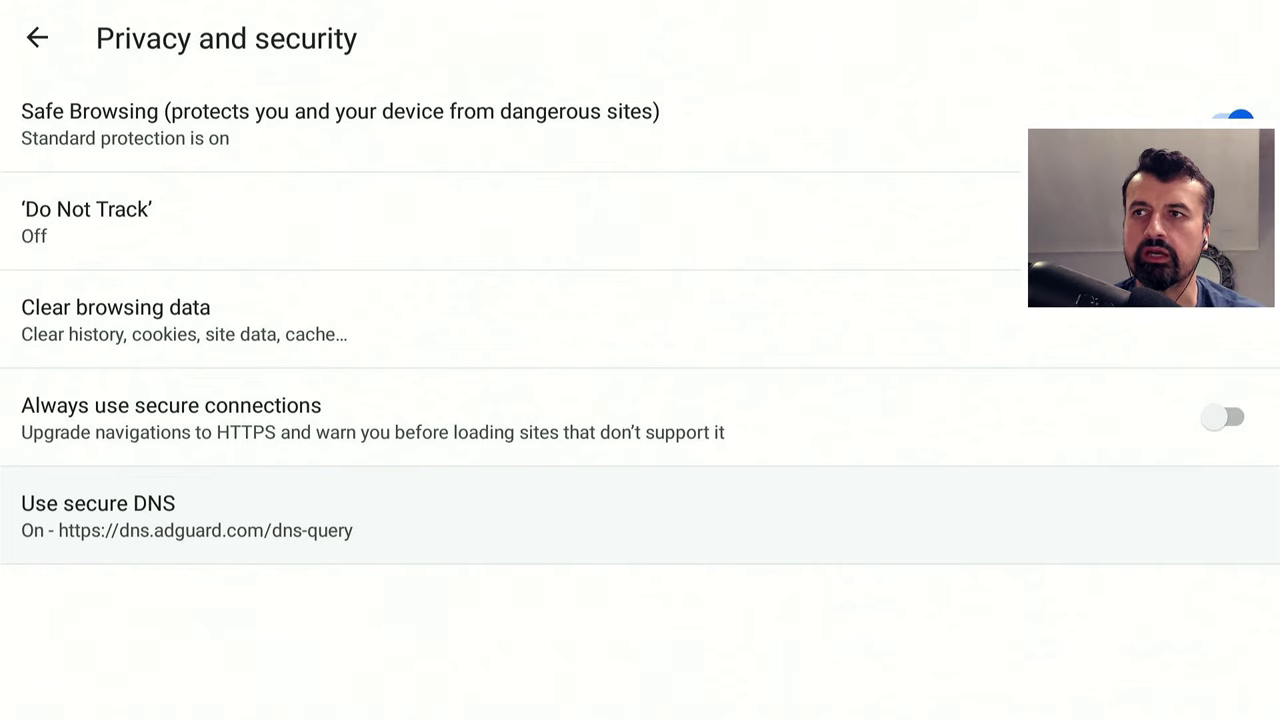
# Turn on 'Do Not Track' and return to the Privacy and security settings
pyautogui.press('Down')
pyautogui.press('Down')
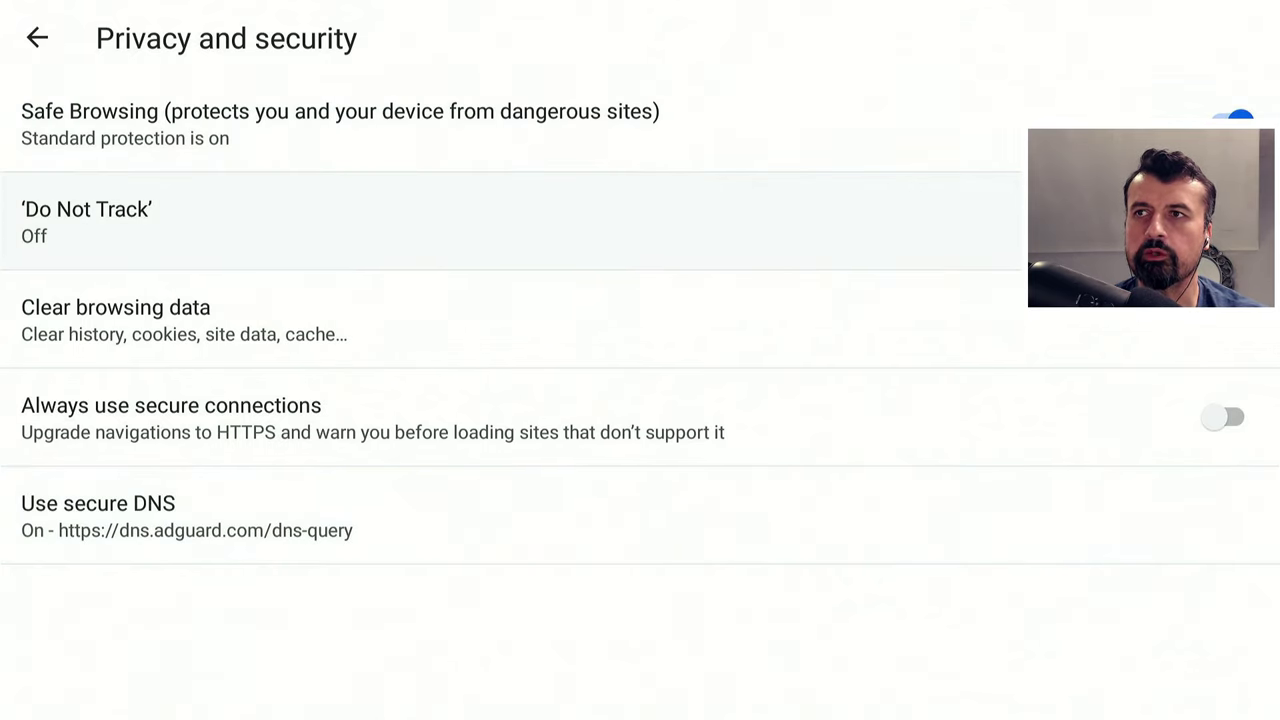
pyautogui.press('Return')
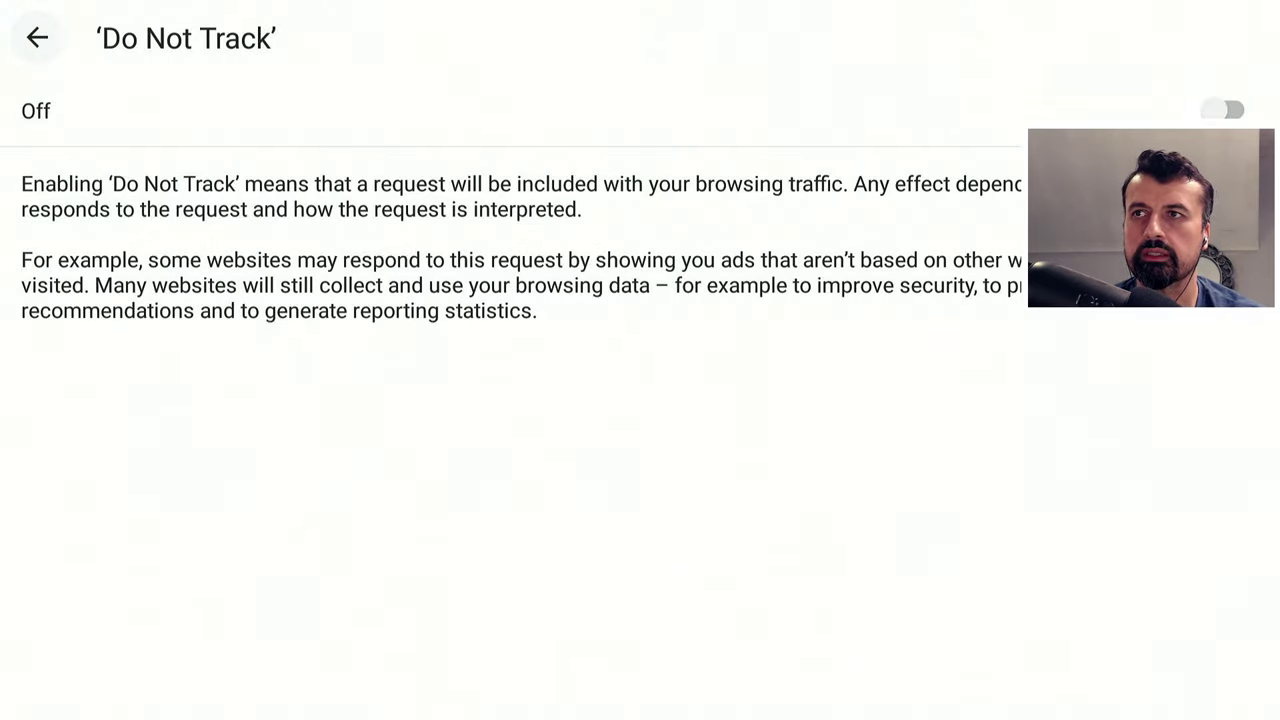
pyautogui.press('Tab')
pyautogui.press('space')
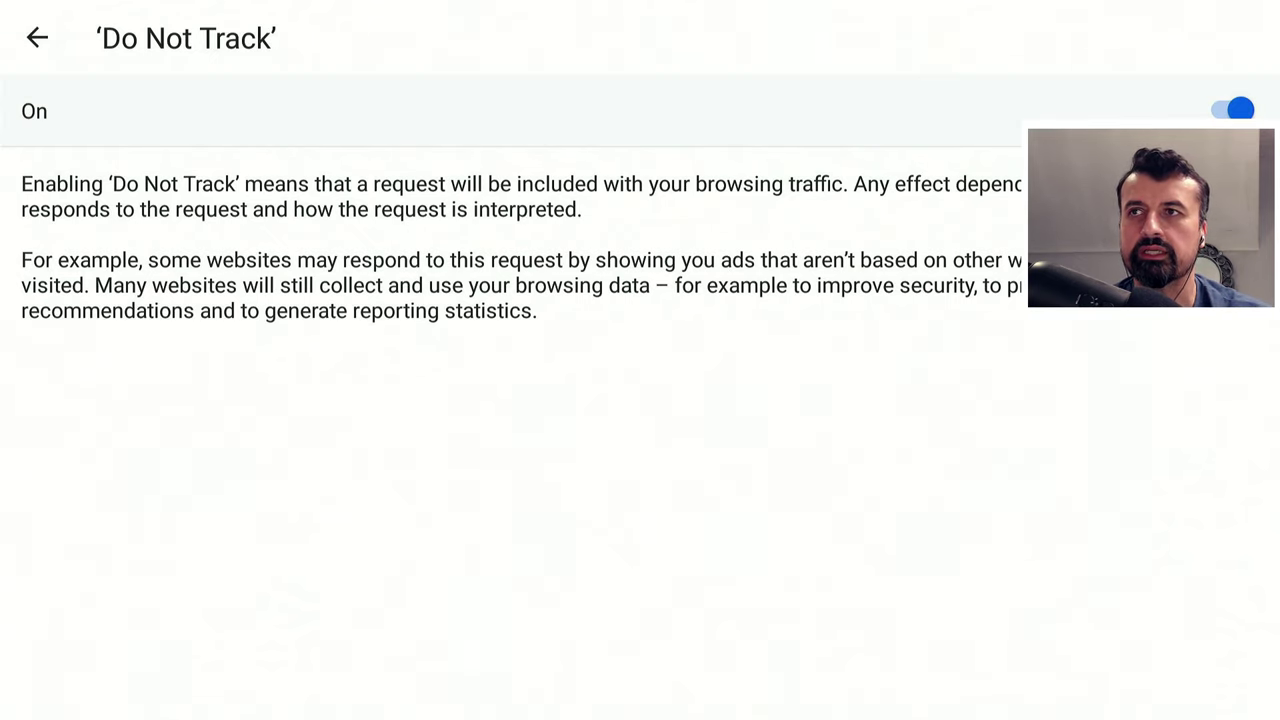
pyautogui.press('Return')
pyautogui.click(187, 515)
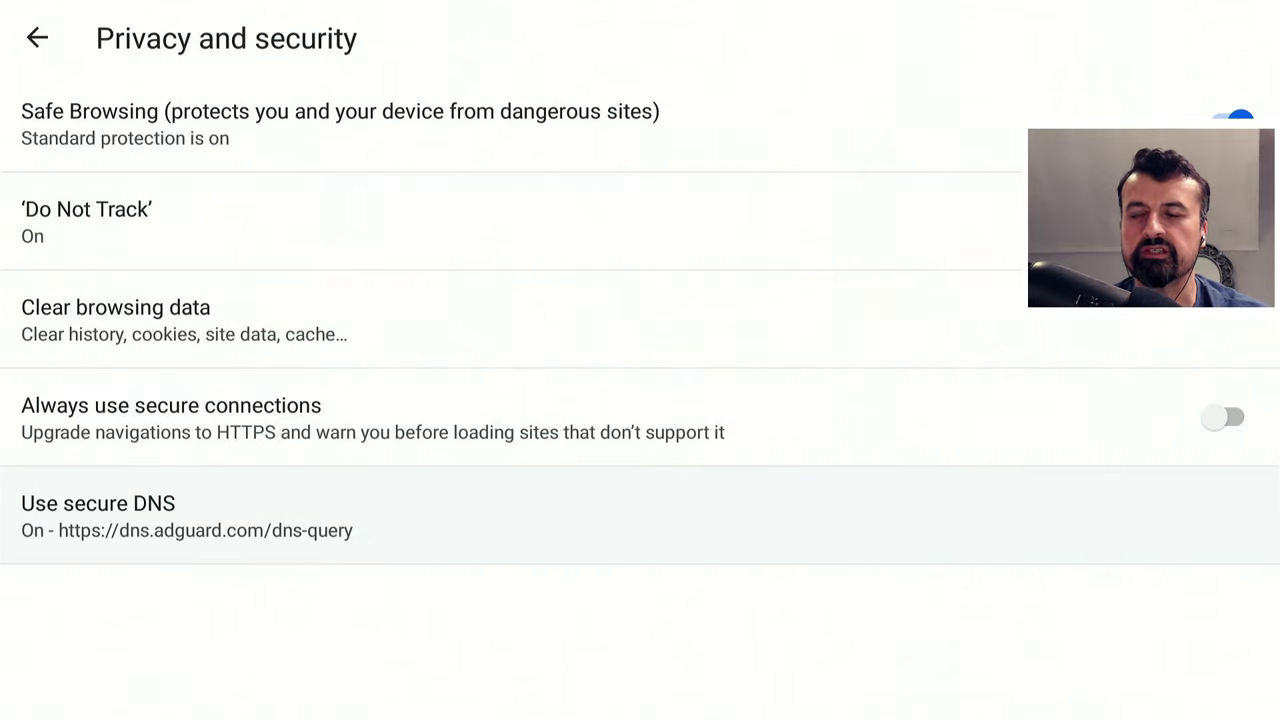
# Leave the Silk settings and open the Hockey Web stream page to check it for advertisements
pyautogui.press('Escape')
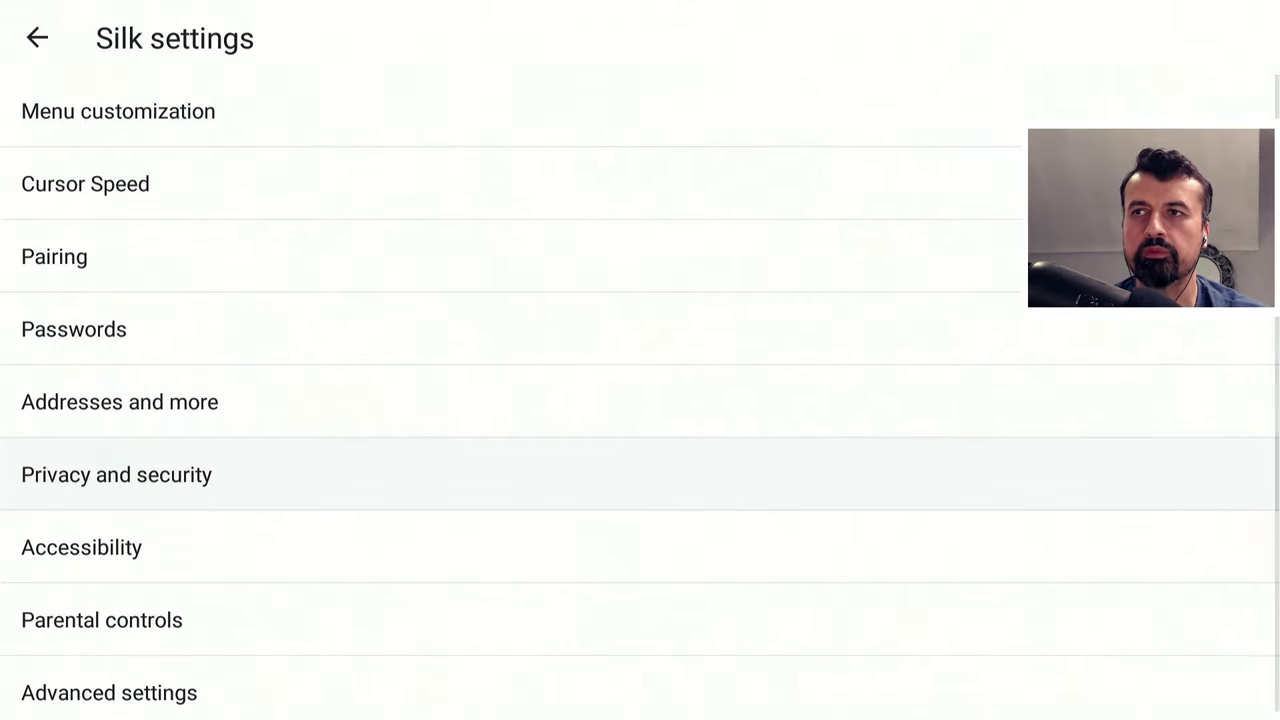
pyautogui.press('Escape')
pyautogui.press('Up')
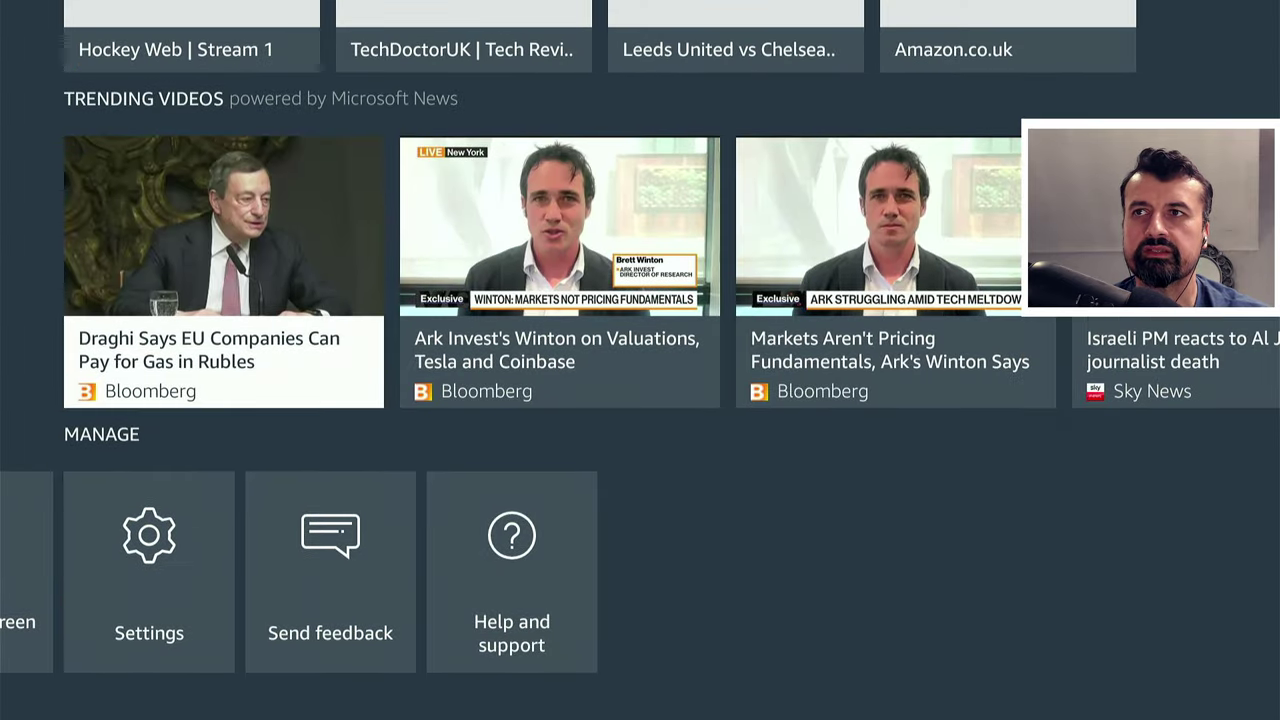
pyautogui.press('Up')
pyautogui.press('Up')
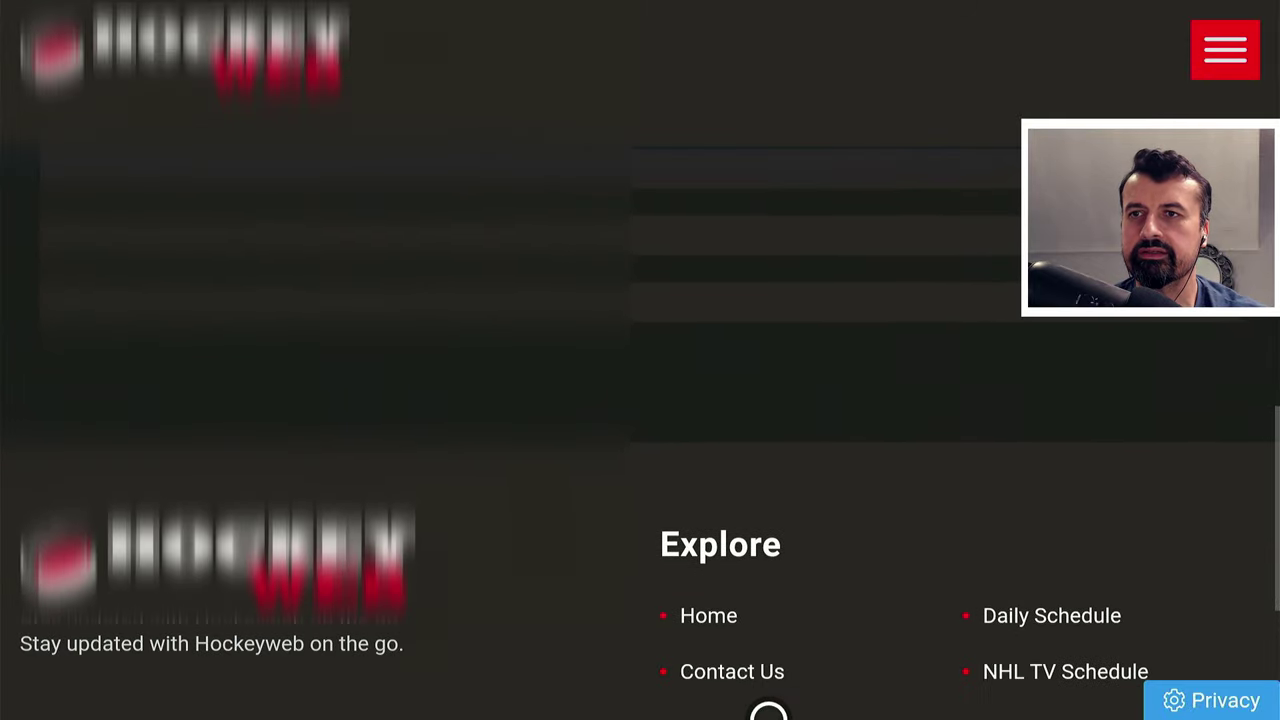
pyautogui.scroll(-2, 769, 712)
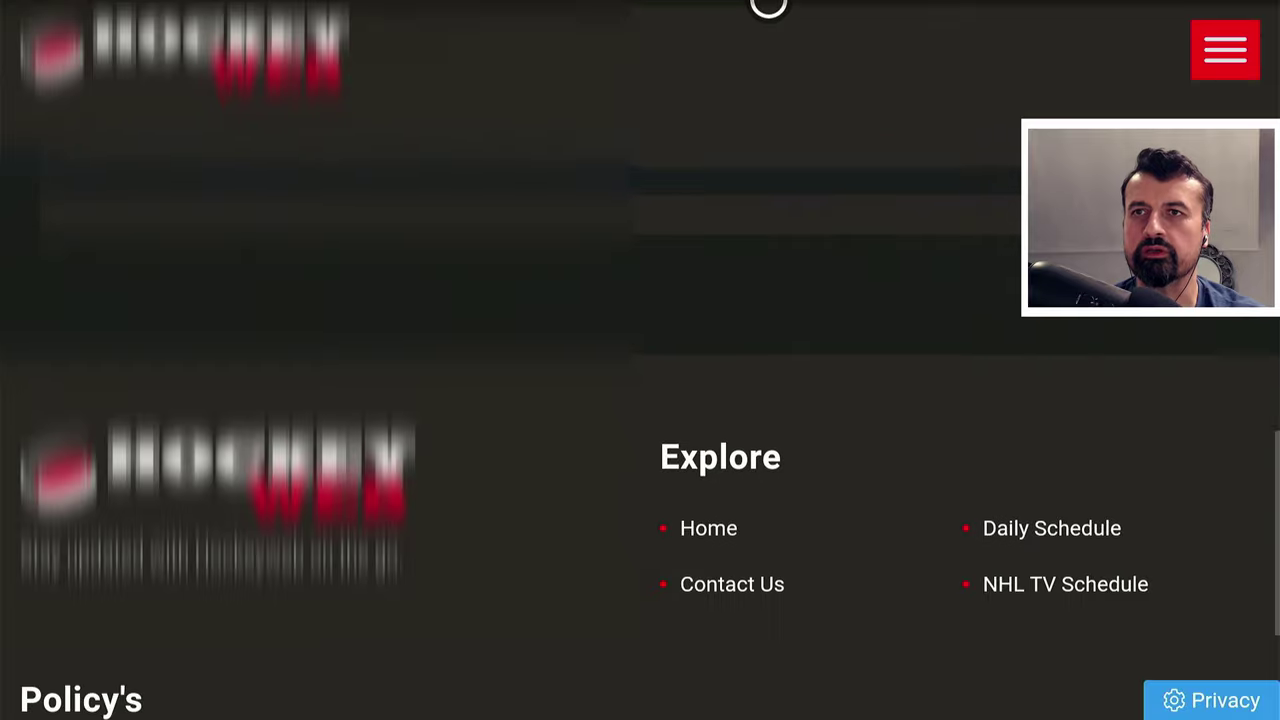
pyautogui.scroll(5, 769, 6)
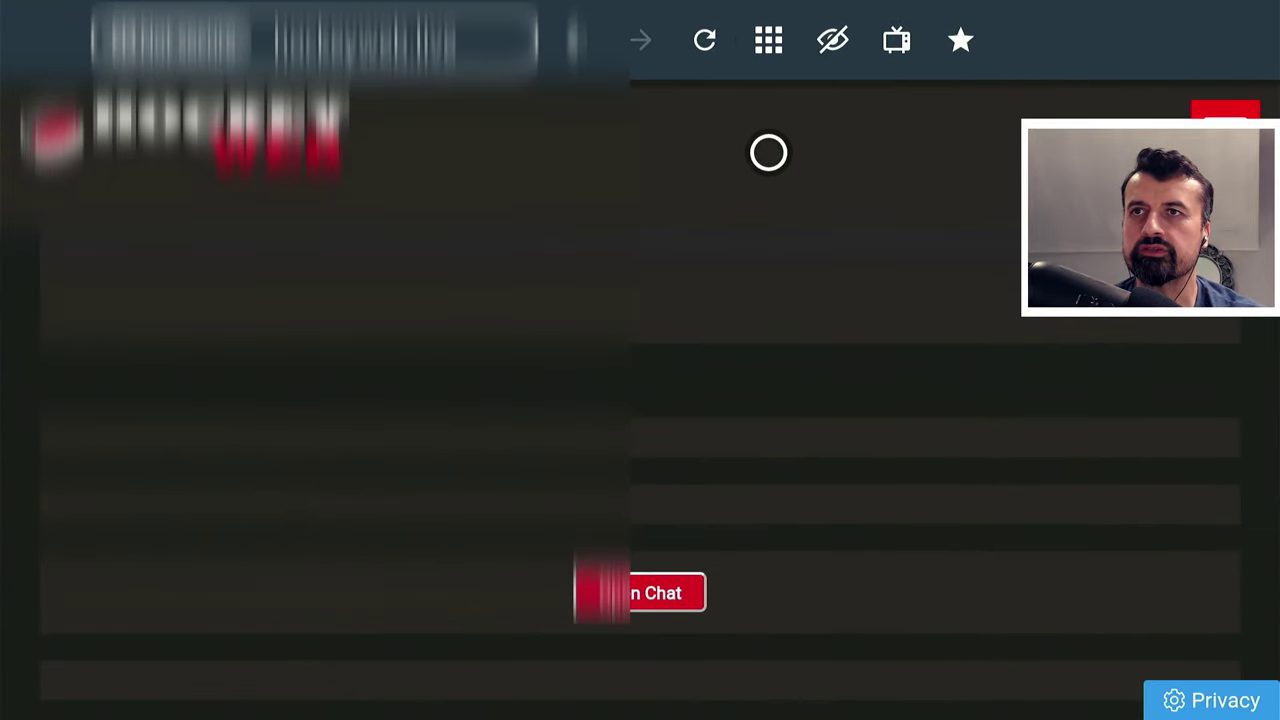
# Go back to the Silk menu and open the bookmarked Leeds United vs Chelsea stream page
pyautogui.hotkey('alt', 'Left')
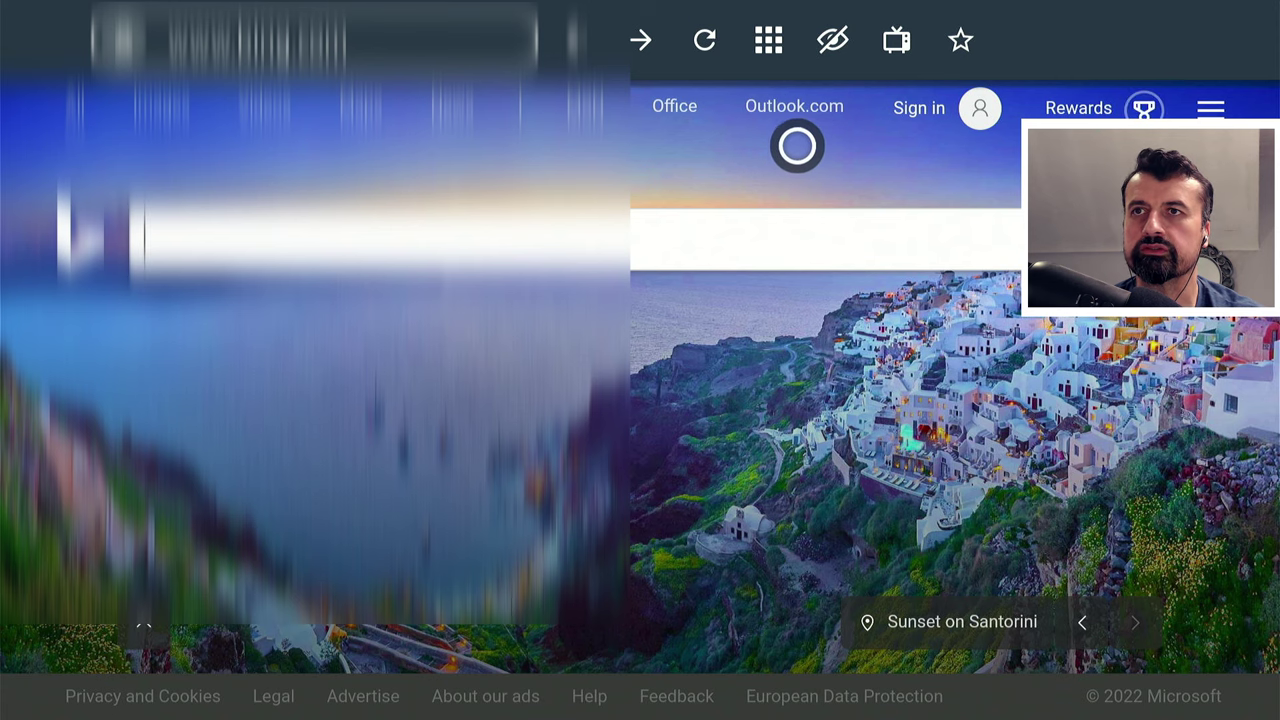
pyautogui.click(768, 40)
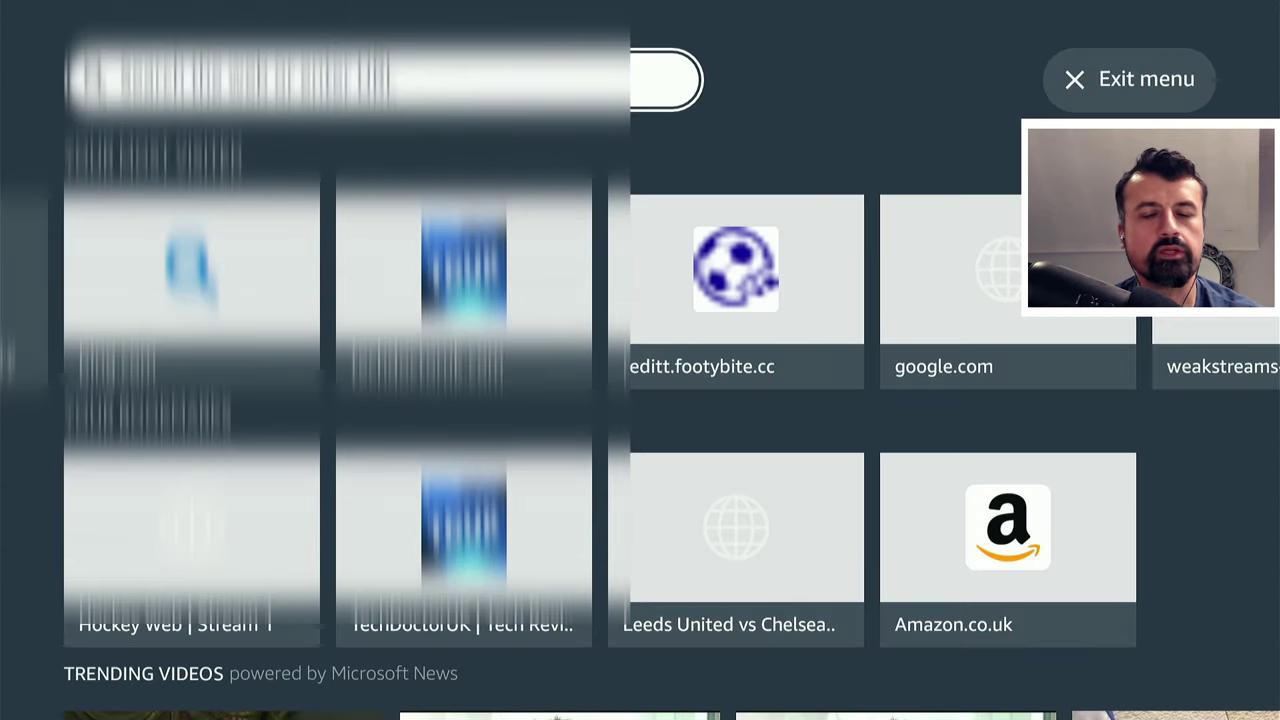
pyautogui.scroll(-1, 640, 360)
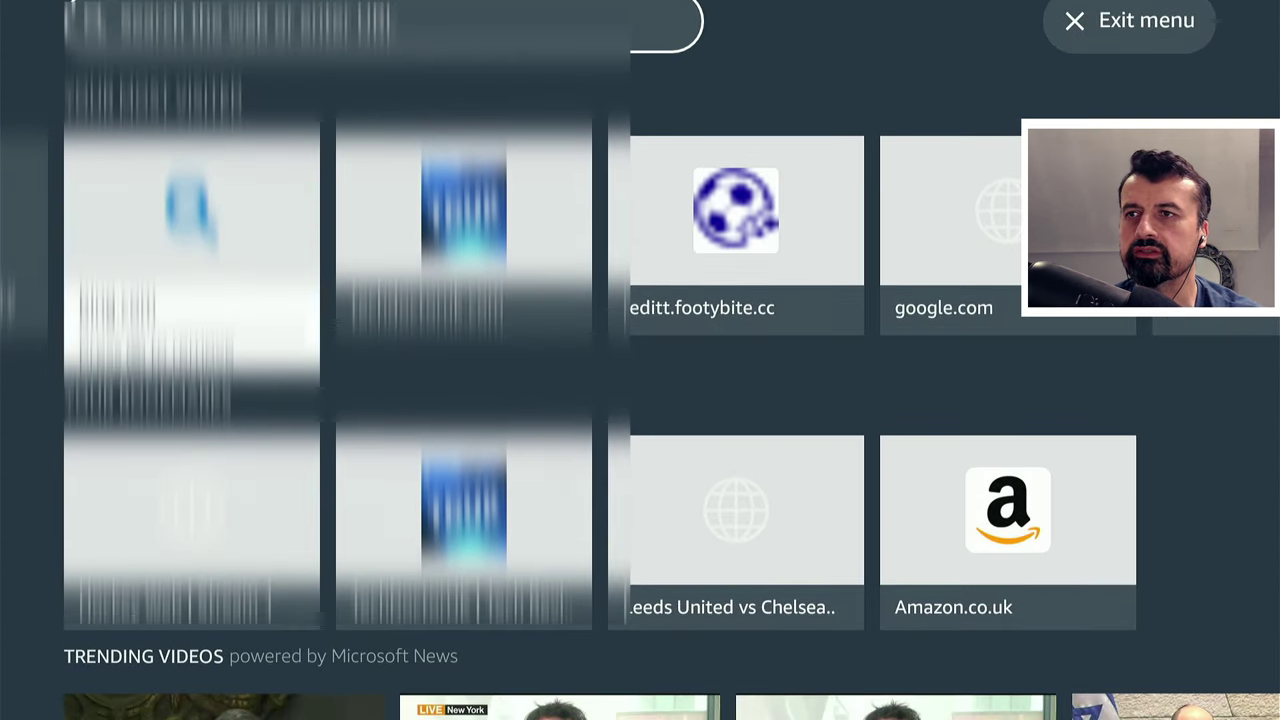
pyautogui.press('Right')
pyautogui.press('Right')
pyautogui.press('Right')
pyautogui.press('Right')
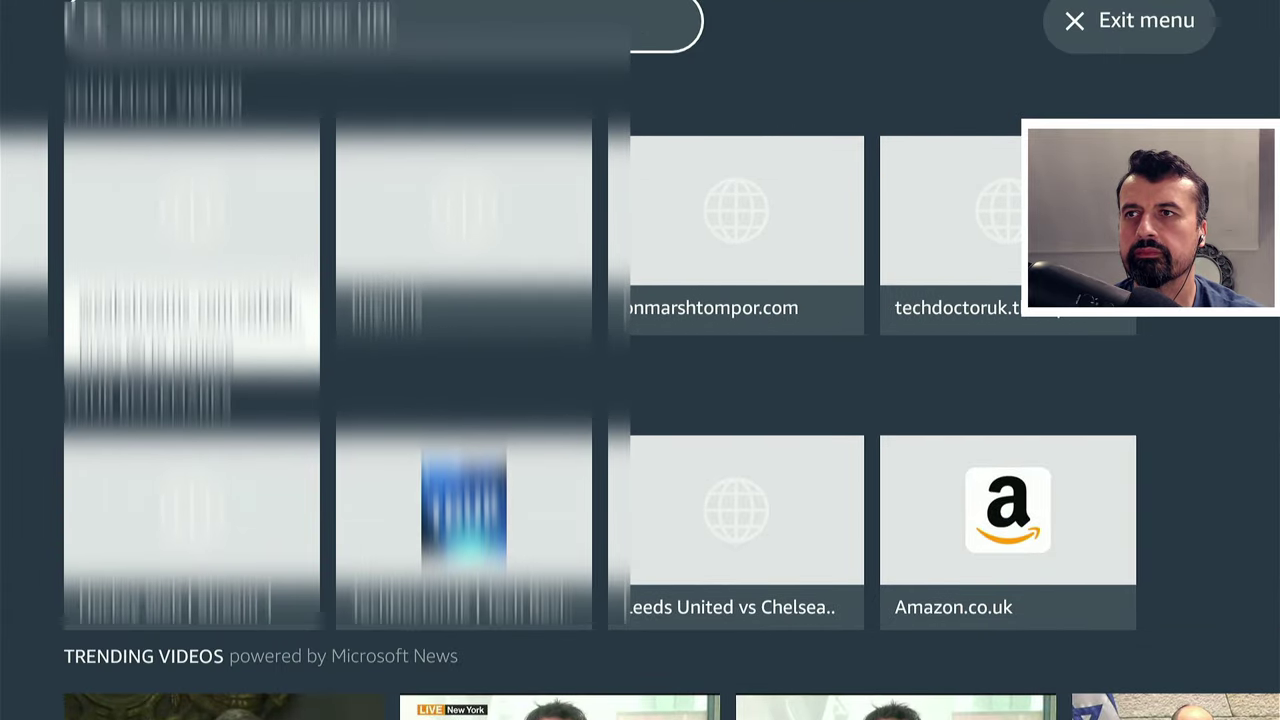
pyautogui.press('Left')
pyautogui.press('Left')
pyautogui.press('Left')
pyautogui.press('Right')
pyautogui.press('Return')
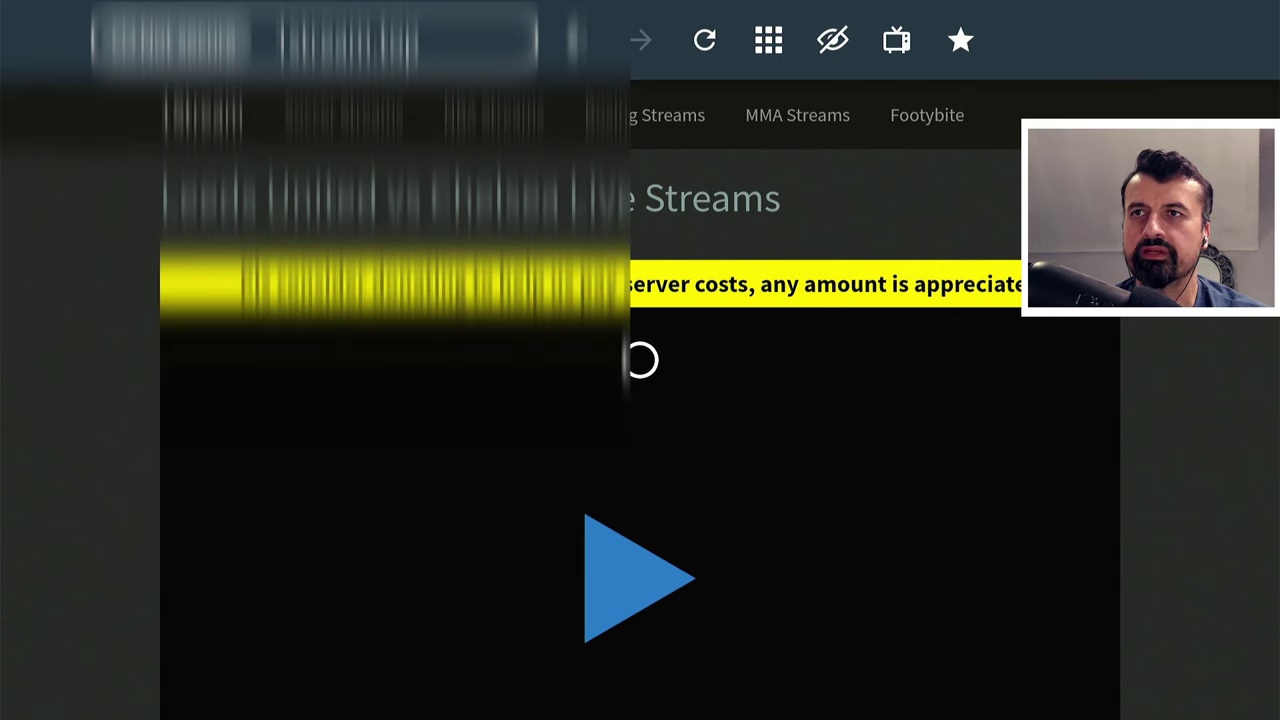
# Move down the live stream page to its video player
pyautogui.press('Down')
pyautogui.press('Down')
pyautogui.press('Down')
pyautogui.press('Down')
pyautogui.press('Down')
pyautogui.press('Down')
pyautogui.press('Down')
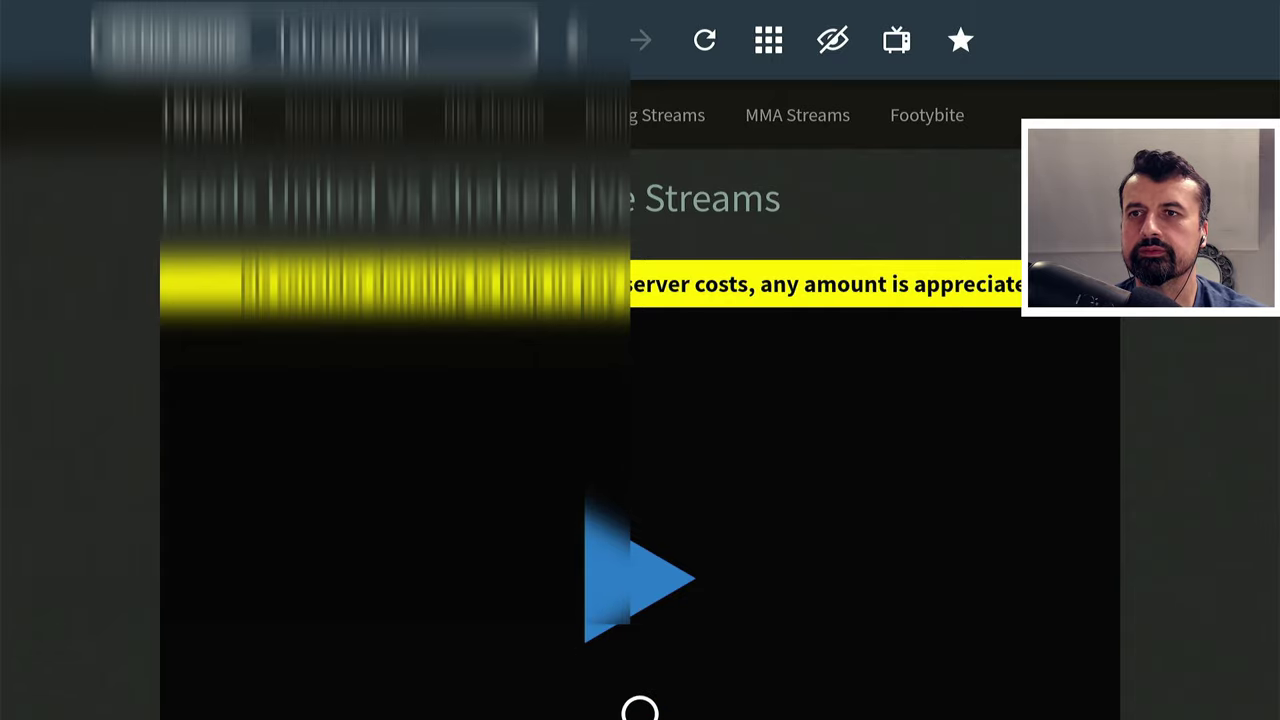